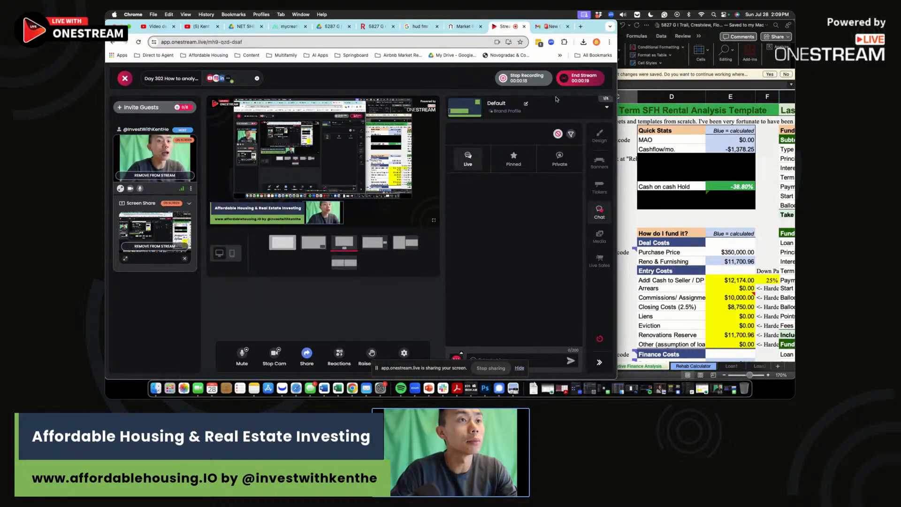
# Step: Open the property listing in Chrome and switch to the Excel analysis workbook to set the purchase price in B4 to $350,580
pyautogui.click(550, 27)
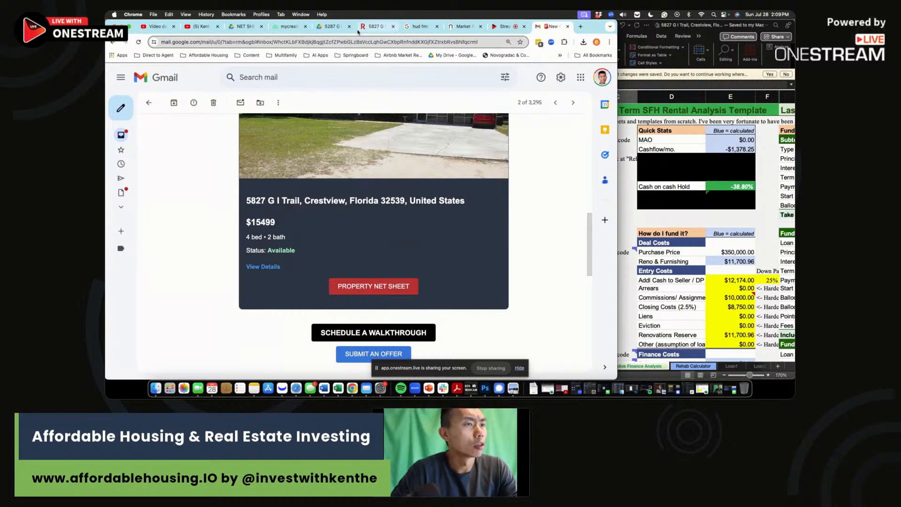
pyautogui.click(289, 29)
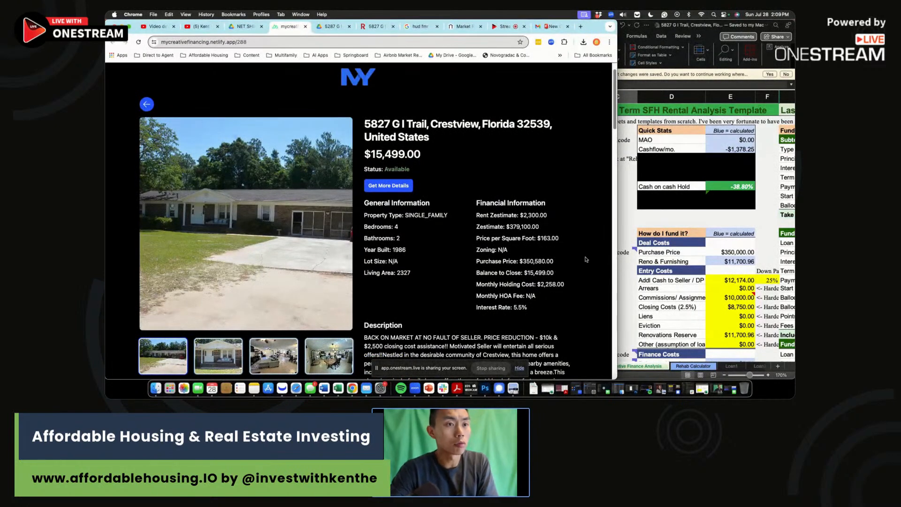
pyautogui.click(634, 222)
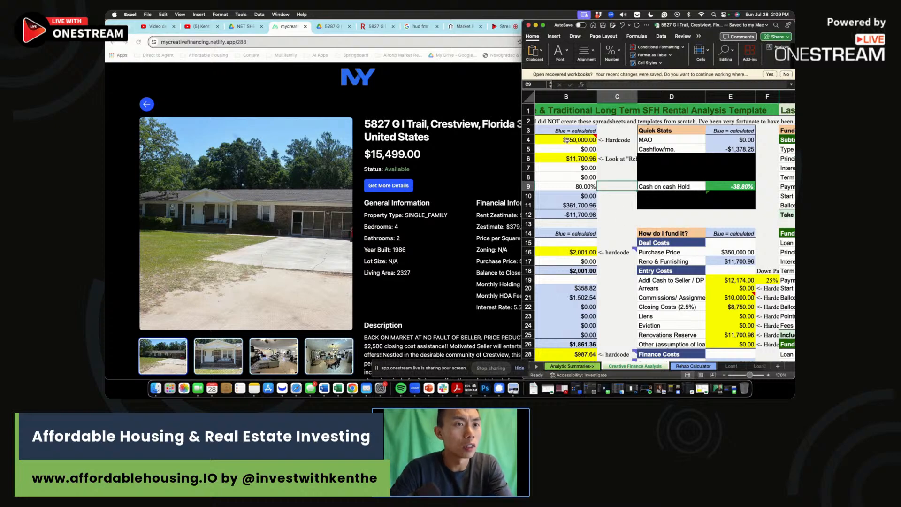
pyautogui.write('350,58')
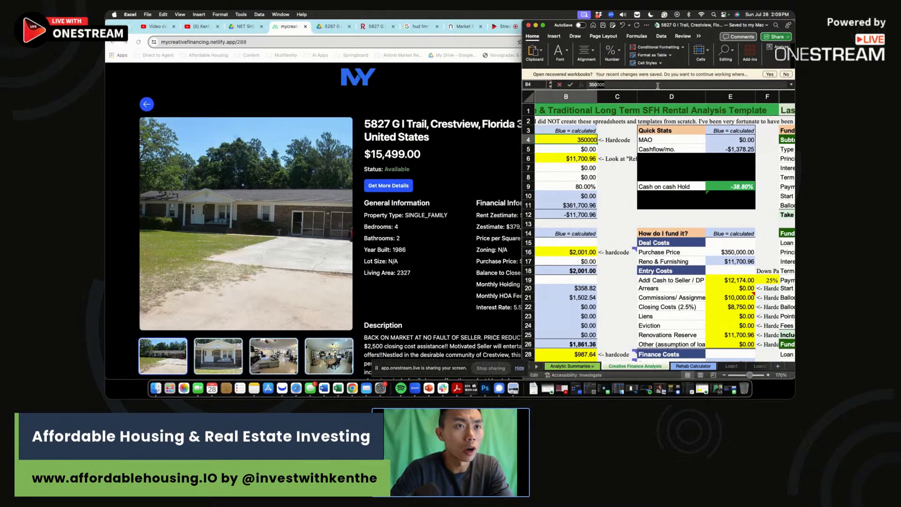
pyautogui.write('0')
pyautogui.press('Return')
# Step: Examine the listing's balance to close, financial information and description of price reduction and closing cost assistance in the browser
pyautogui.click(496, 261)
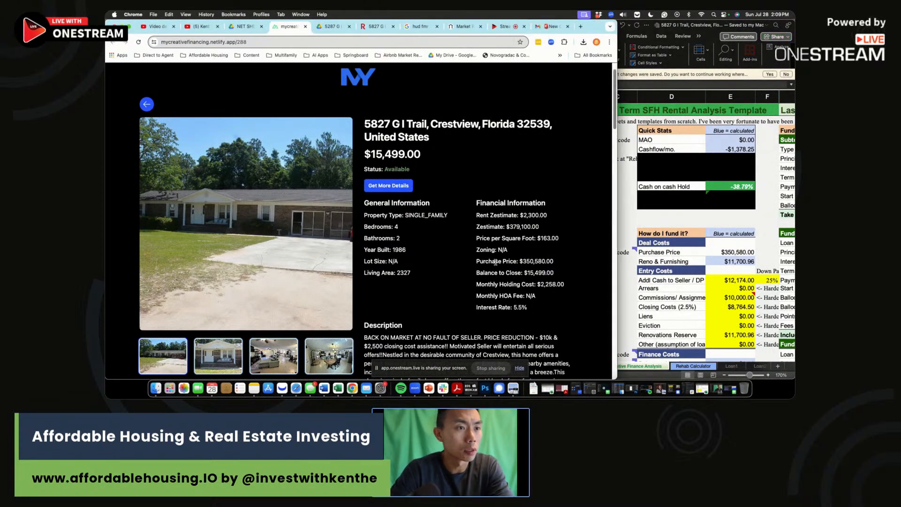
pyautogui.moveTo(529, 273); pyautogui.dragTo(555, 272)
pyautogui.click(559, 275)
pyautogui.click(521, 272)
pyautogui.scroll(-3, 389, 244)
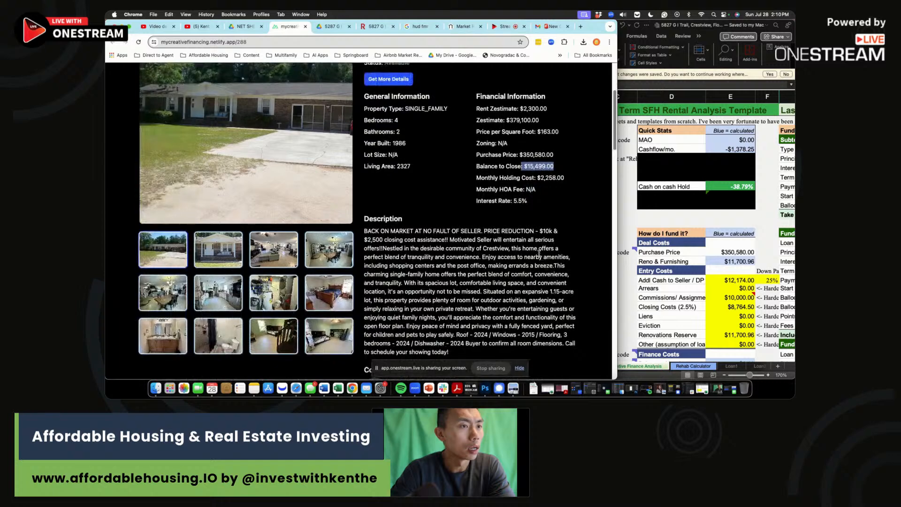
pyautogui.moveTo(376, 240); pyautogui.dragTo(452, 255)
pyautogui.click(439, 256)
pyautogui.click(453, 255)
pyautogui.moveTo(540, 127); pyautogui.dragTo(557, 161)
pyautogui.moveTo(526, 148); pyautogui.dragTo(546, 197)
pyautogui.click(546, 197)
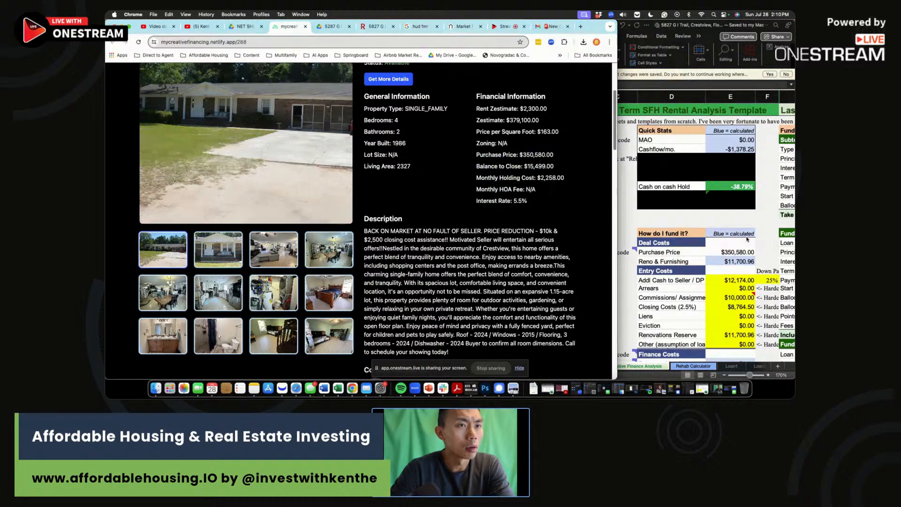
# Step: Set the additional cash to seller / down payment under Entry Costs in the Excel workbook to $15,499
pyautogui.click(741, 279)
pyautogui.write('15,499')
pyautogui.press('Return')
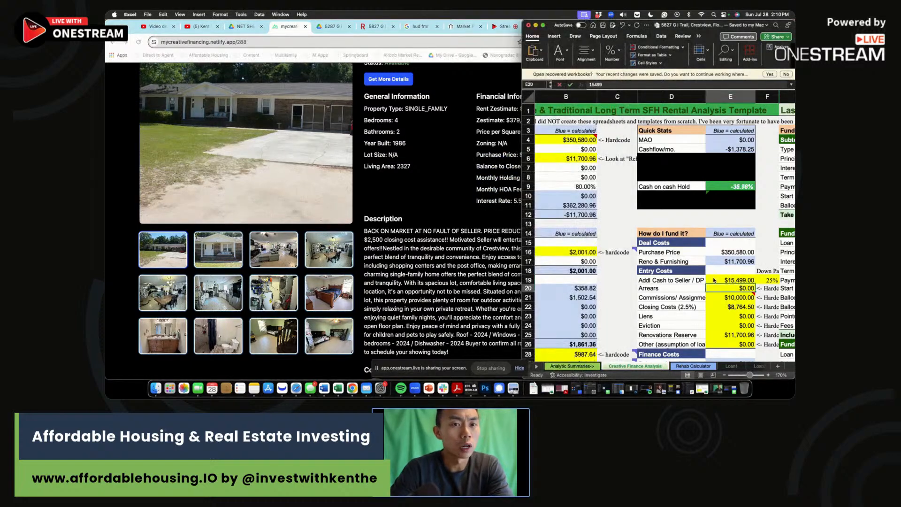
# Step: Check the monthly holding cost and the remaining details on the property listing in the browser
pyautogui.click(518, 207)
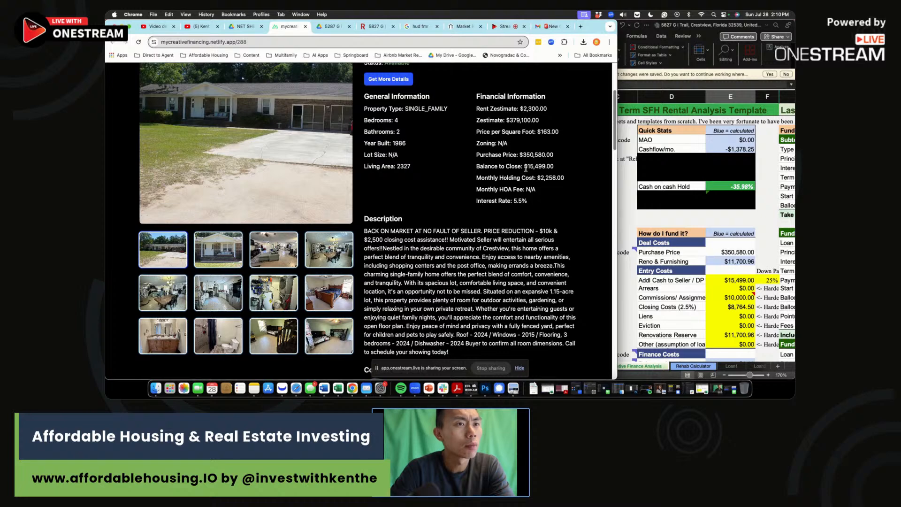
pyautogui.moveTo(564, 178); pyautogui.dragTo(525, 178)
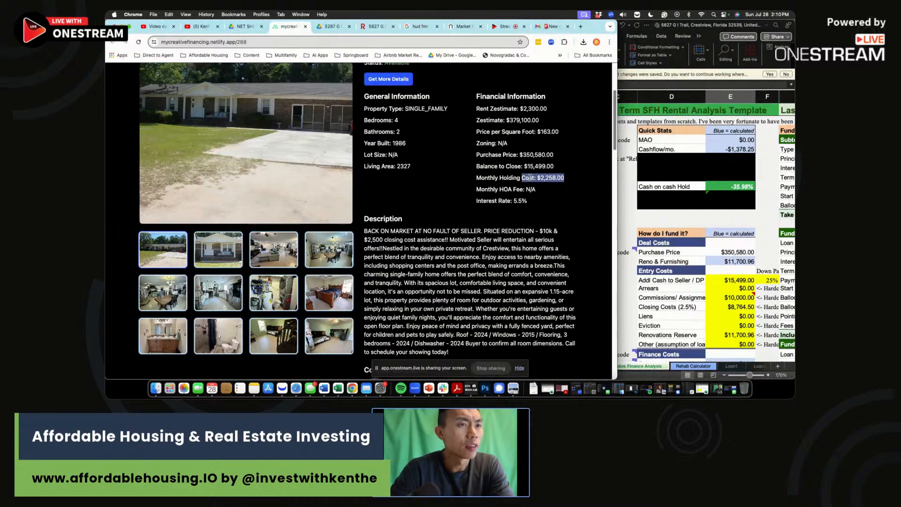
pyautogui.scroll(-5, 527, 177)
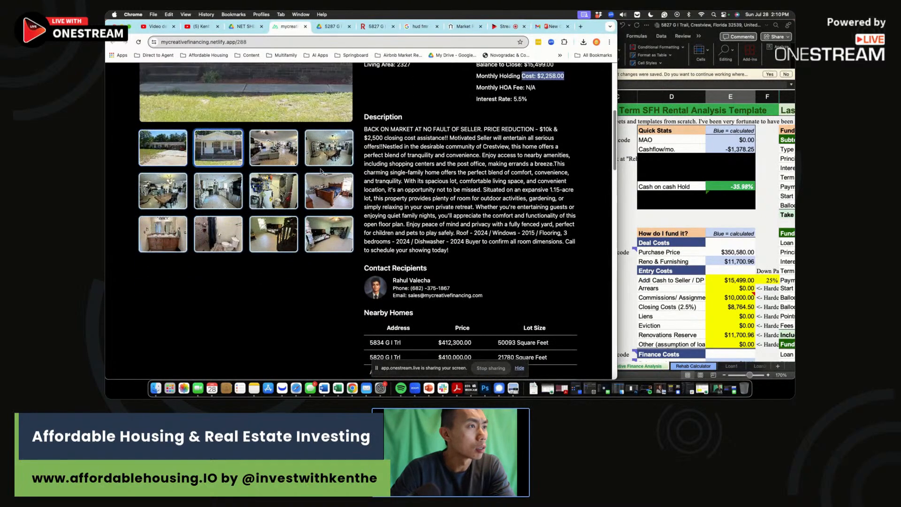
pyautogui.scroll(10, 321, 171)
# Step: View the listing's photos of the living room, dining area, kitchen, bedrooms and bathrooms
pyautogui.moveTo(590, 23); pyautogui.dragTo(768, 22)
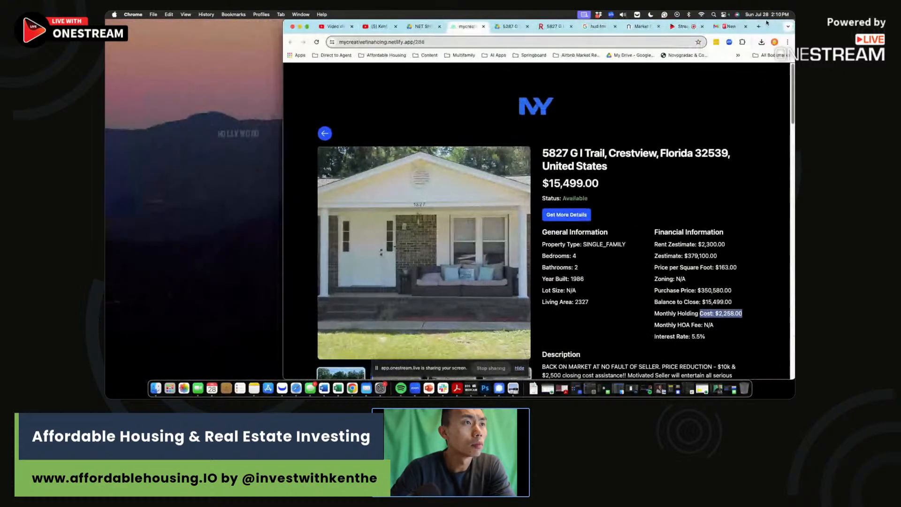
pyautogui.scroll(-4, 469, 235)
pyautogui.click(448, 324)
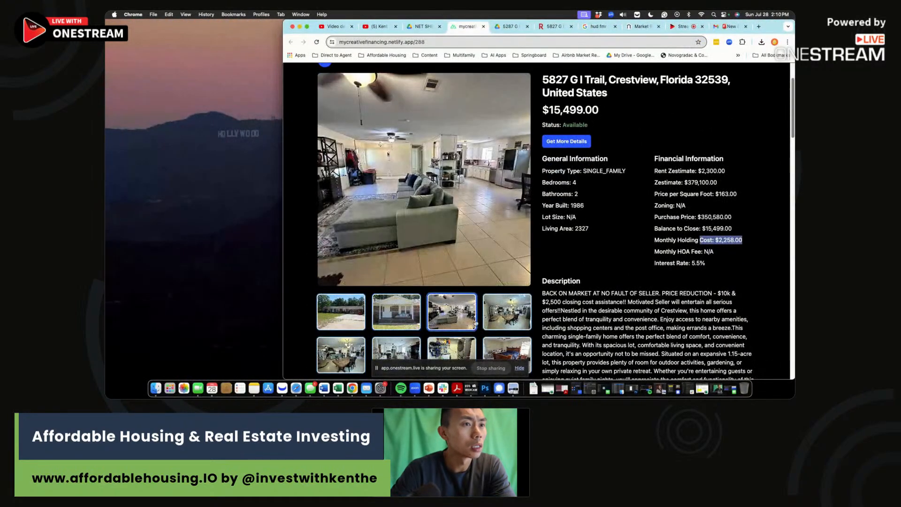
pyautogui.scroll(-3, 535, 221)
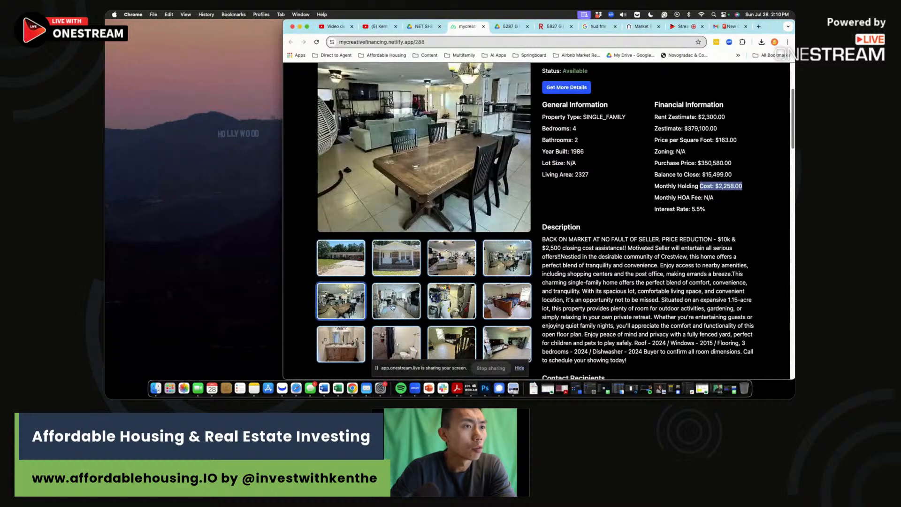
pyautogui.click(456, 307)
pyautogui.click(409, 304)
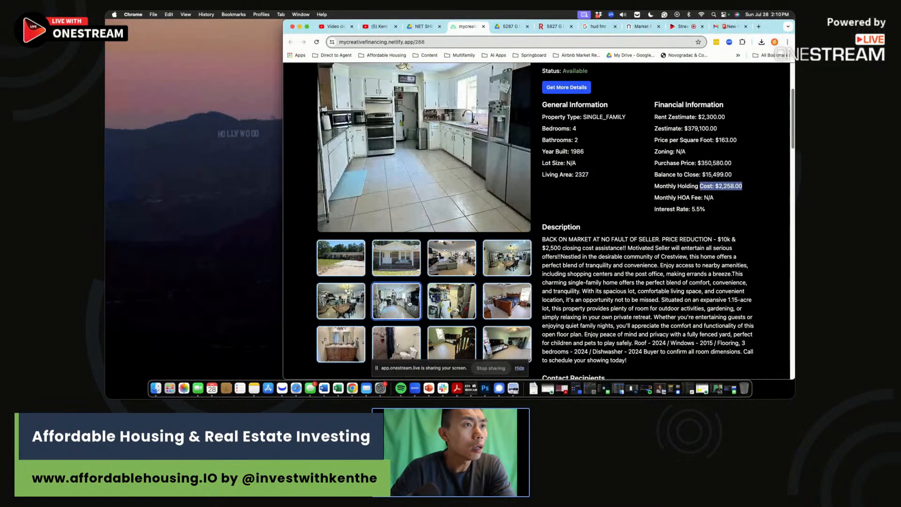
pyautogui.click(451, 304)
pyautogui.click(510, 308)
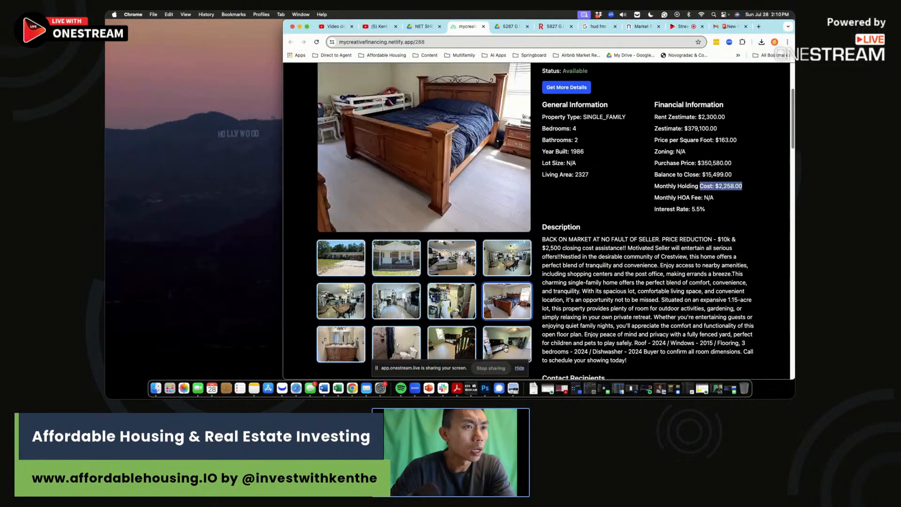
pyautogui.click(507, 349)
pyautogui.click(456, 351)
pyautogui.click(404, 345)
pyautogui.click(331, 347)
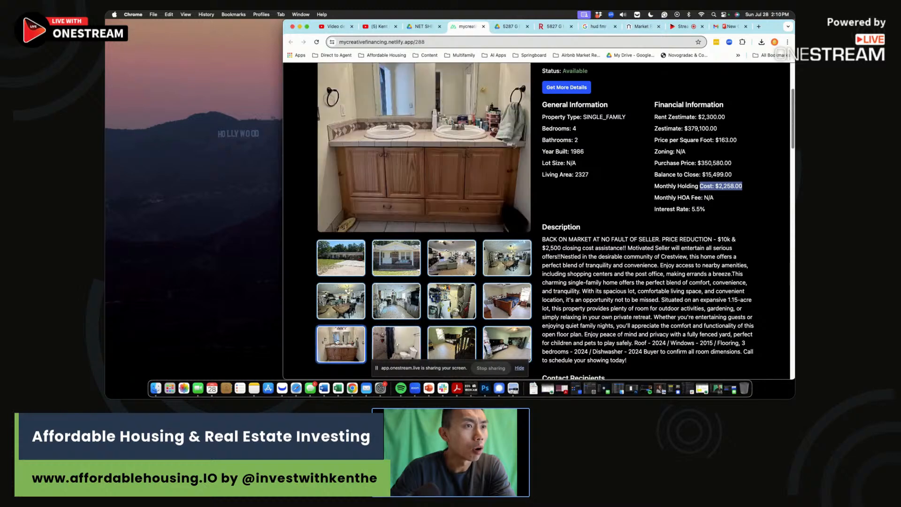
pyautogui.scroll(-5, 332, 347)
pyautogui.scroll(3, 331, 348)
pyautogui.scroll(1, 448, 232)
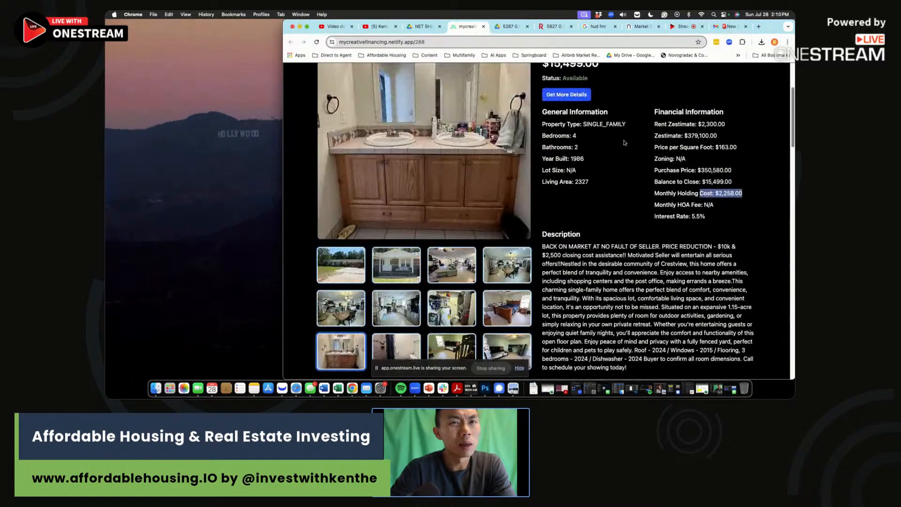
# Step: Open the property's net sheet PDF and examine its purchase price, seller carryback, PITI and entry cost
pyautogui.moveTo(775, 28); pyautogui.dragTo(681, 28)
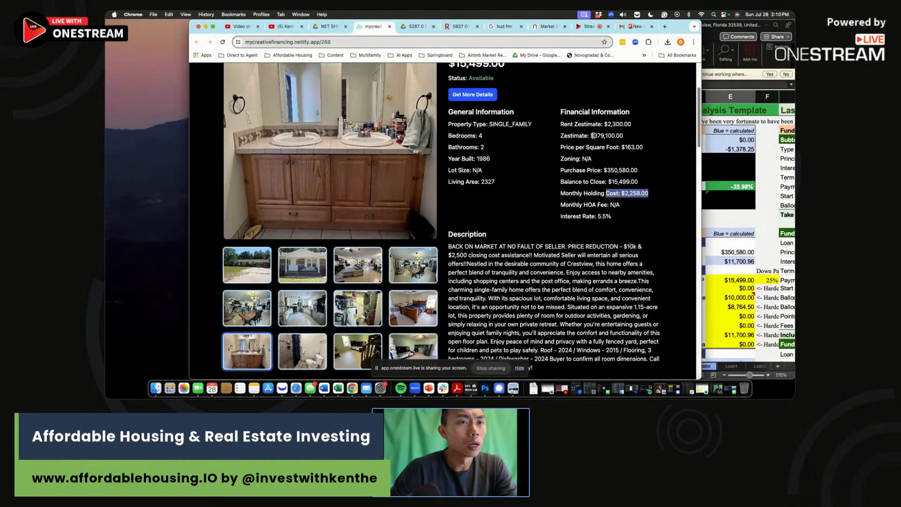
pyautogui.click(329, 27)
pyautogui.scroll(2, 594, 194)
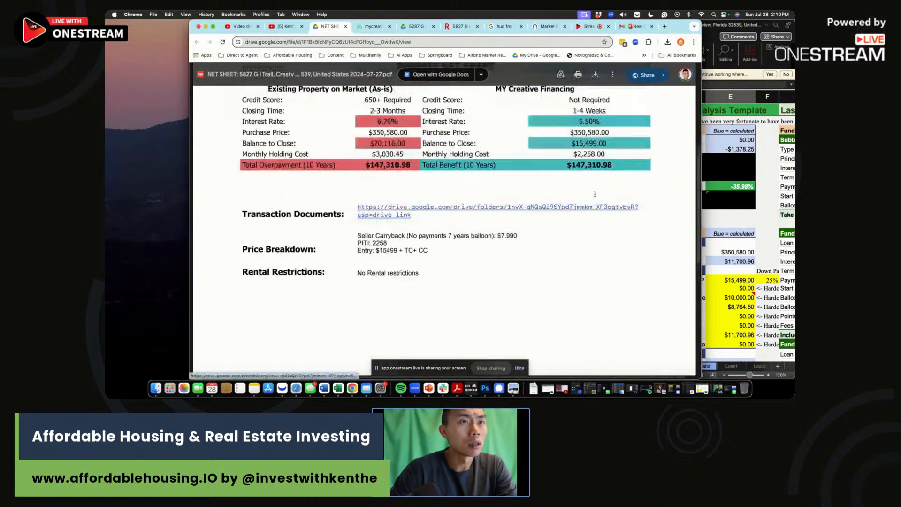
pyautogui.scroll(2, 595, 195)
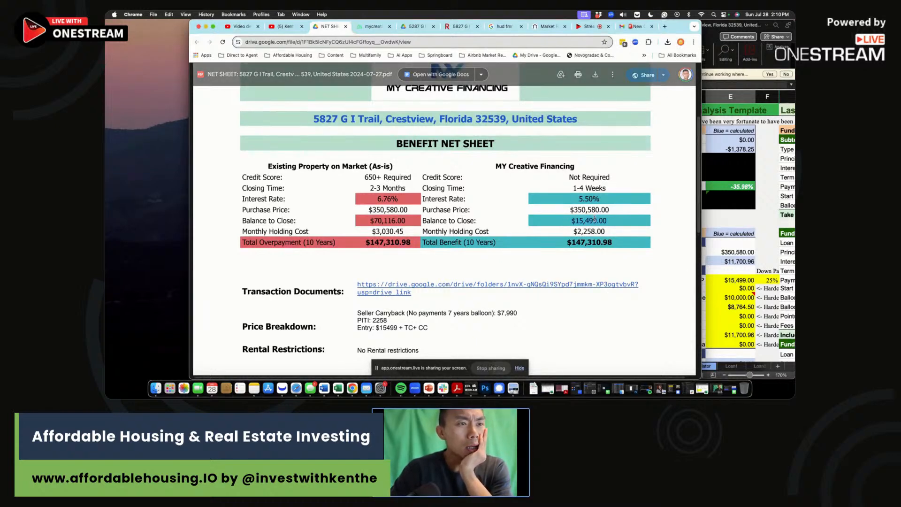
pyautogui.moveTo(561, 211); pyautogui.dragTo(608, 210)
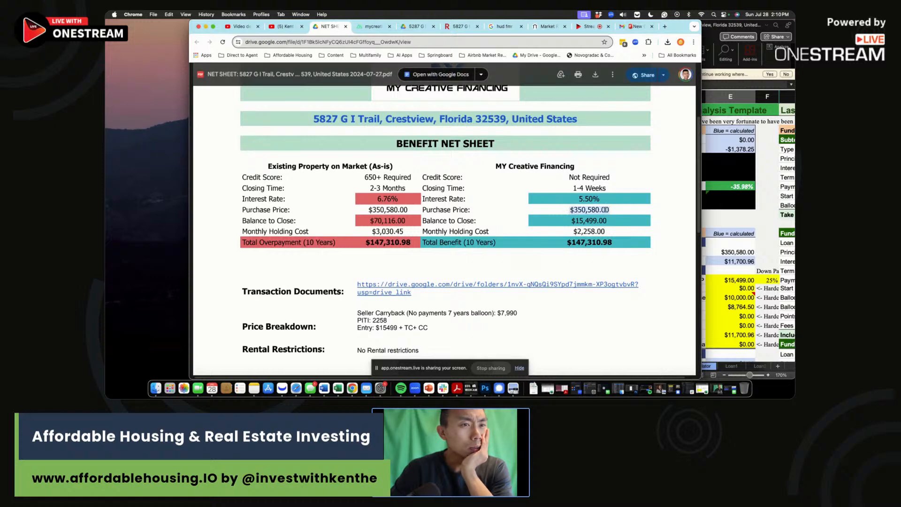
pyautogui.click(608, 210)
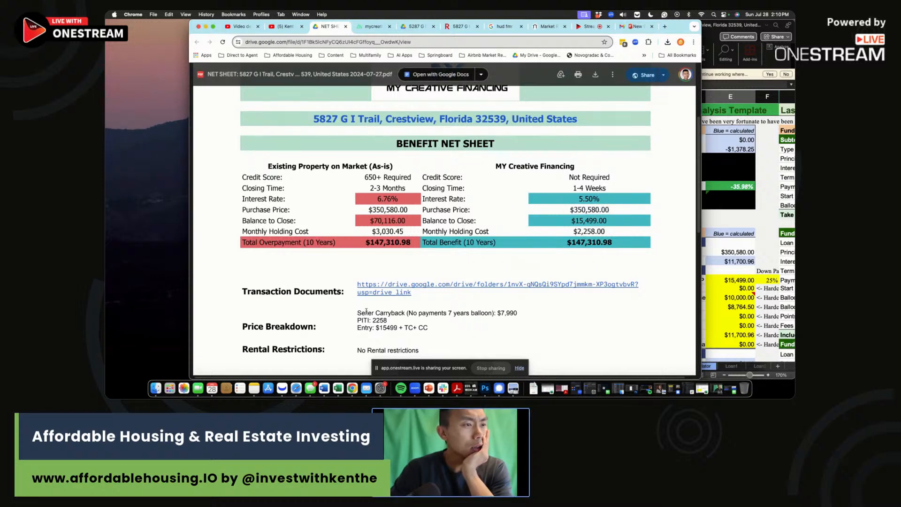
pyautogui.moveTo(357, 312); pyautogui.dragTo(417, 312)
pyautogui.click(411, 312)
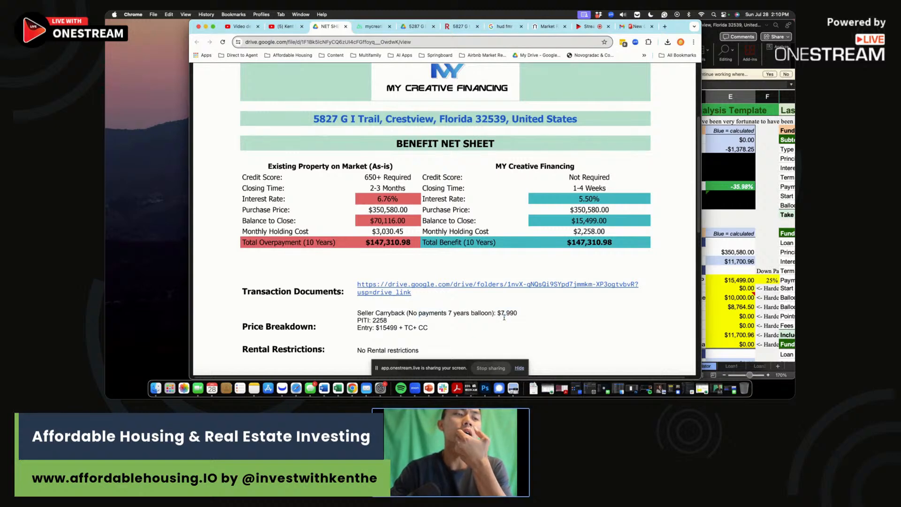
pyautogui.doubleClick(387, 321)
pyautogui.scroll(-2, 478, 297)
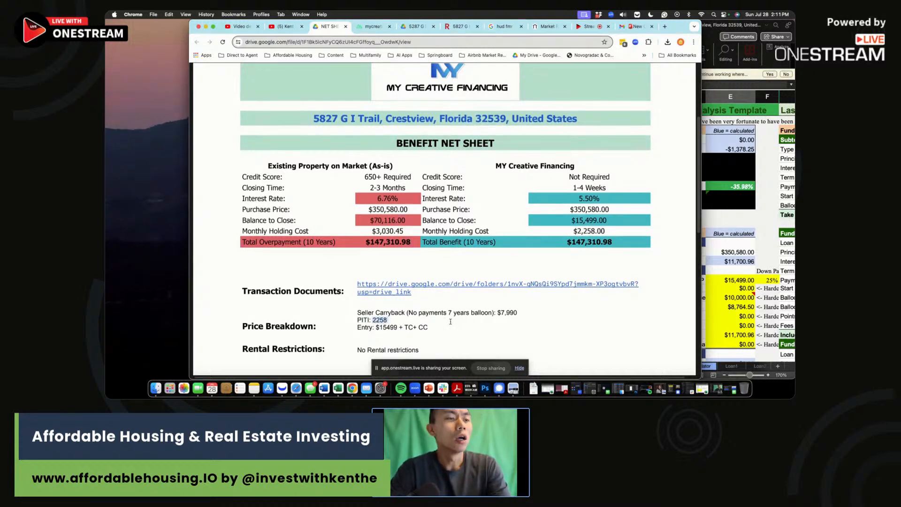
pyautogui.hscroll(1, 478, 294)
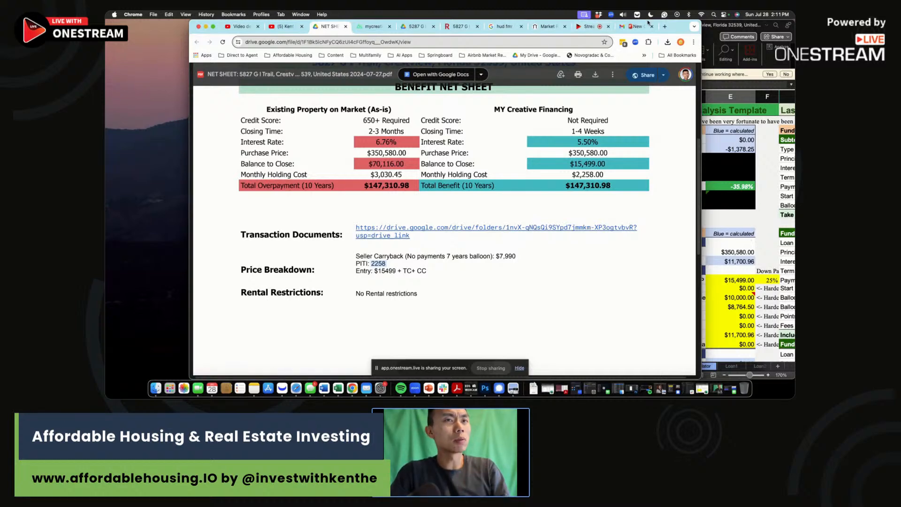
# Step: Move the browser aside and widen the Excel window to show the Funding Loans section beside the net sheet
pyautogui.moveTo(677, 27); pyautogui.dragTo(769, 44)
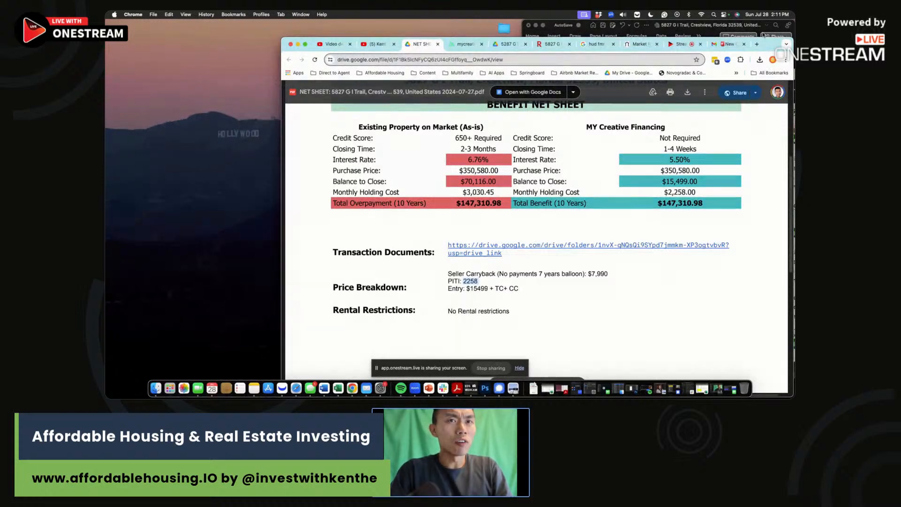
pyautogui.moveTo(764, 27); pyautogui.dragTo(493, 26)
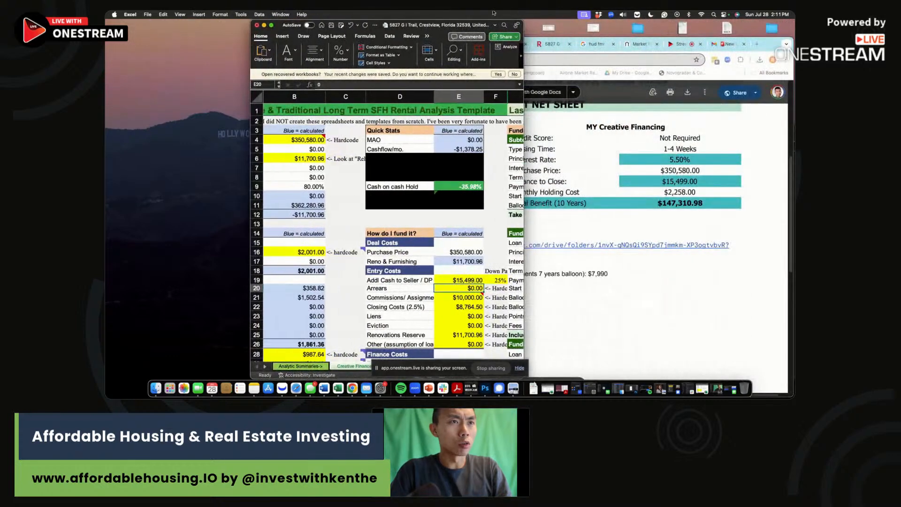
pyautogui.moveTo(524, 79); pyautogui.dragTo(706, 79)
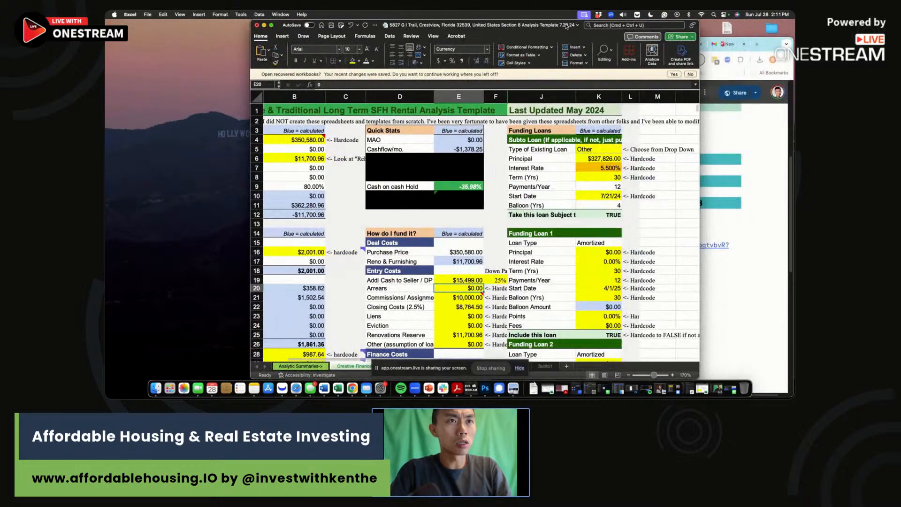
pyautogui.moveTo(567, 24); pyautogui.dragTo(479, 21)
# Step: Set the Subto loan's principal to $350,580 and its interest rate to 5.5%
pyautogui.click(512, 149)
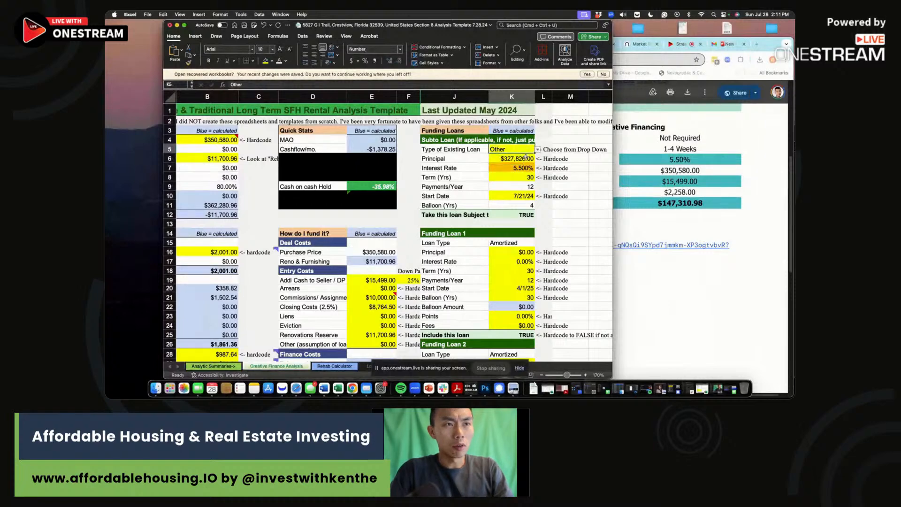
pyautogui.click(525, 158)
pyautogui.write('350,580')
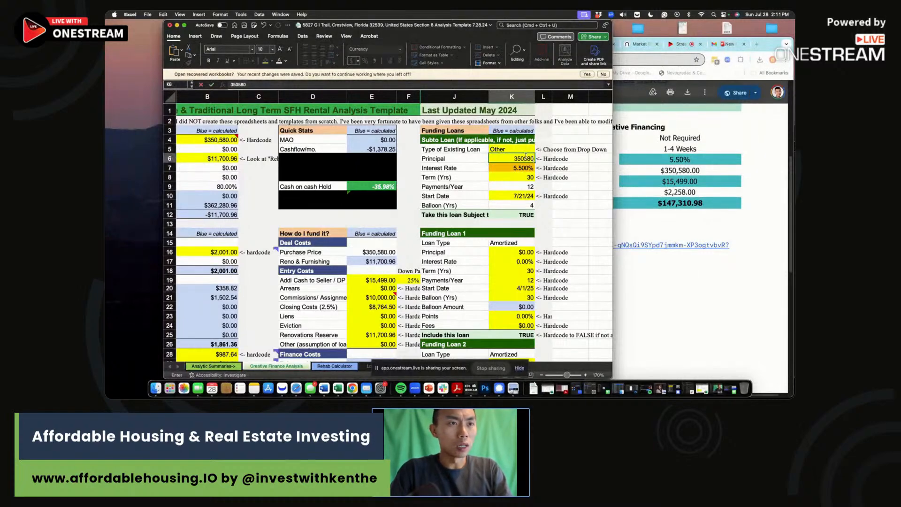
pyautogui.click(523, 167)
pyautogui.write('5.')
pyautogui.write('5')
pyautogui.press('Return')
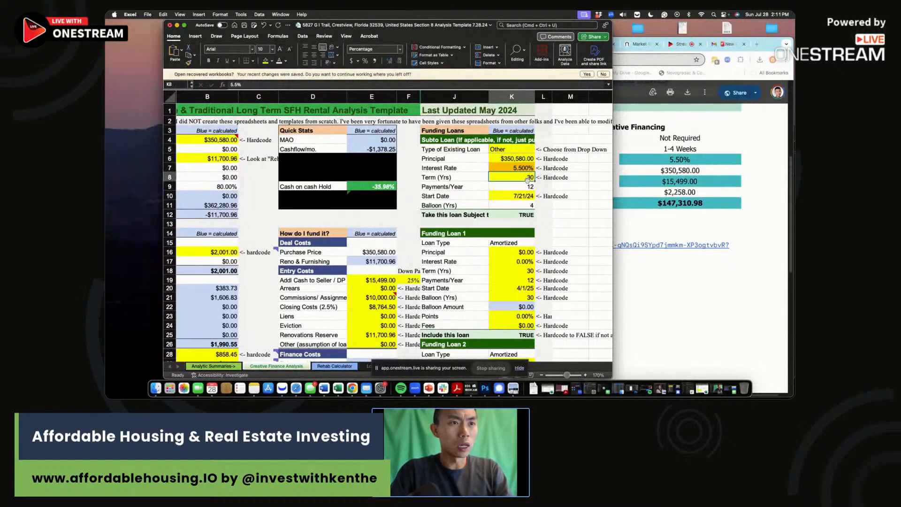
# Step: Set the Subto loan's balloon term to 7 years and reposition the workbook window over the net sheet
pyautogui.click(500, 197)
pyautogui.scroll(-1, 500, 199)
pyautogui.moveTo(500, 200); pyautogui.dragTo(500, 200)
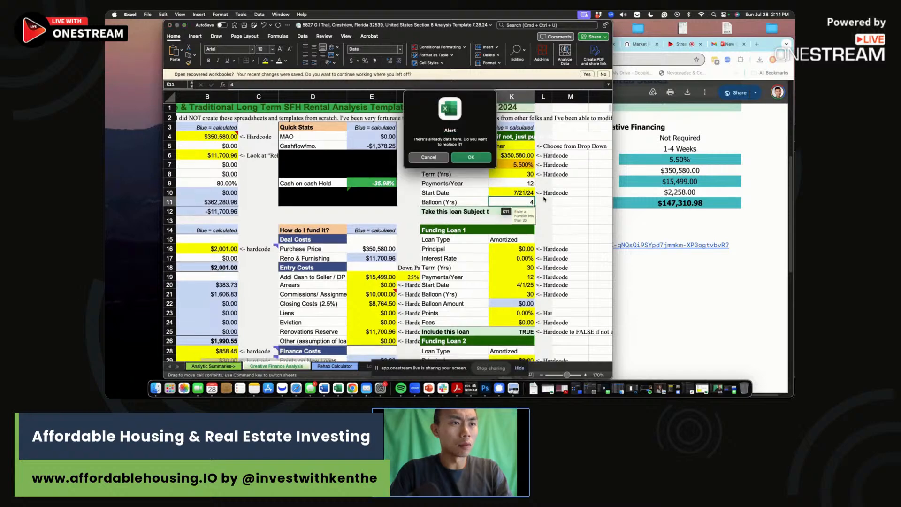
pyautogui.click(427, 157)
pyautogui.click(570, 193)
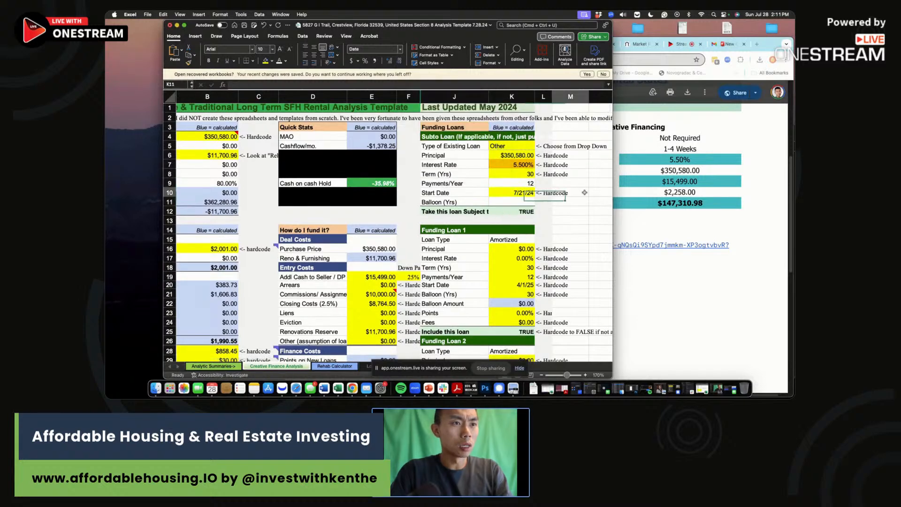
pyautogui.moveTo(476, 29); pyautogui.dragTo(632, 28)
pyautogui.scroll(-3, 487, 222)
pyautogui.click(402, 229)
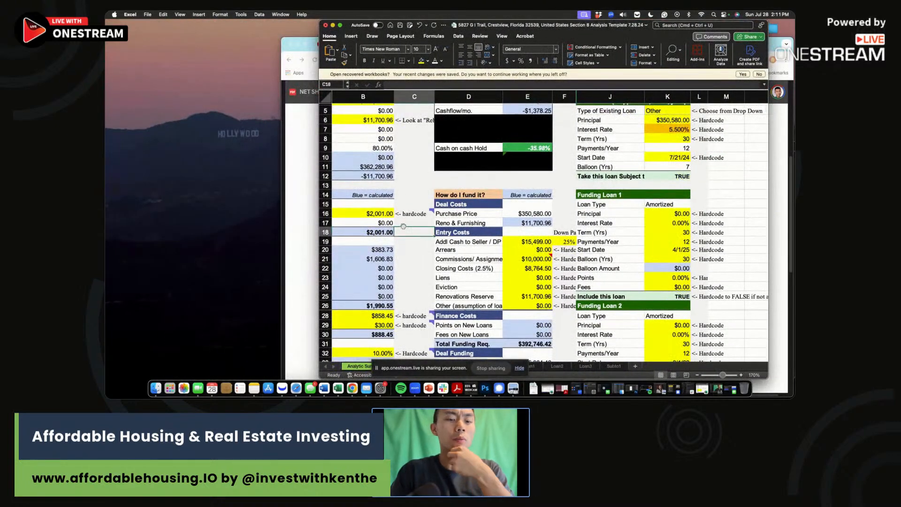
# Step: Check the PITI on the net sheet and set Monthly Property Taxes to =2258-B20-B21, deducting the Subto principal and interest
pyautogui.press('Left')
pyautogui.press('Left')
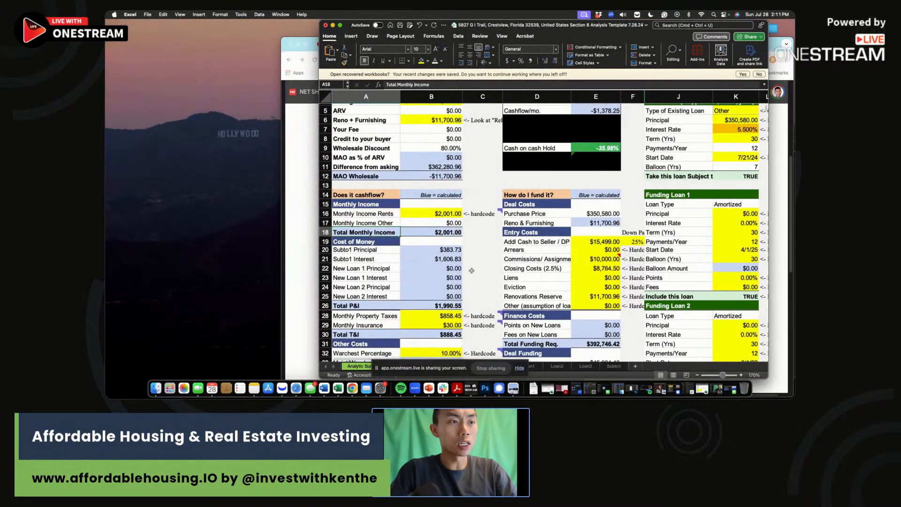
pyautogui.scroll(-2, 472, 271)
pyautogui.click(436, 275)
pyautogui.click(302, 208)
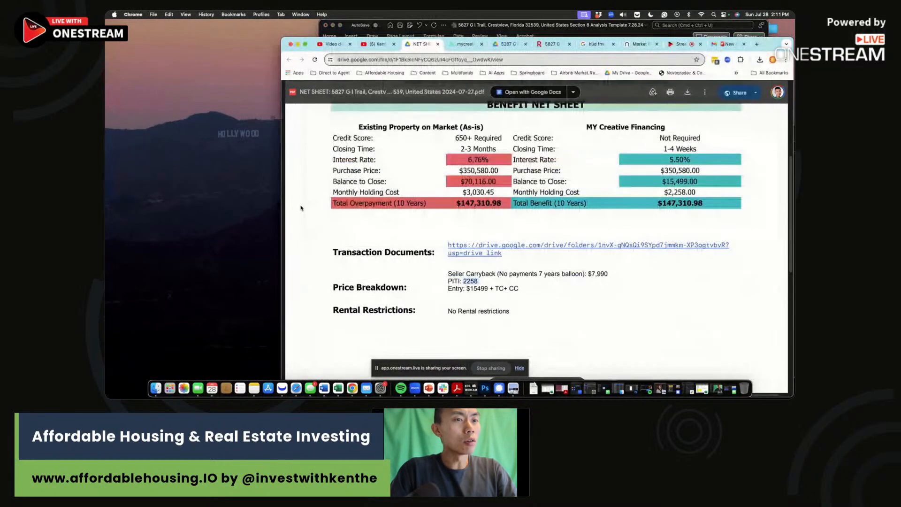
pyautogui.click(626, 26)
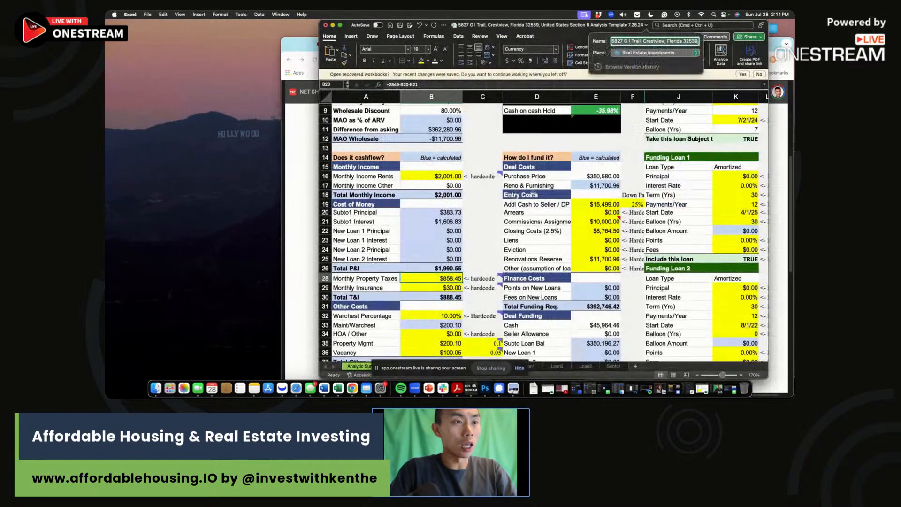
pyautogui.click(441, 277)
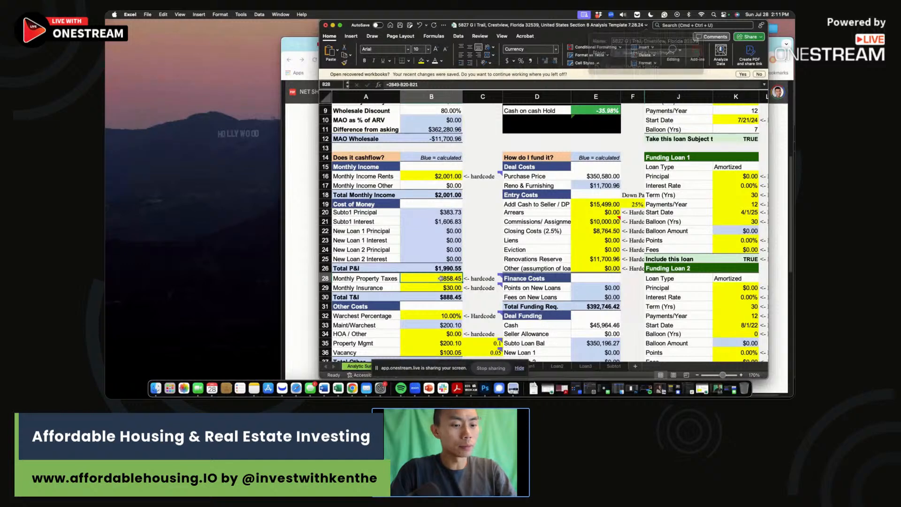
pyautogui.write('=2258')
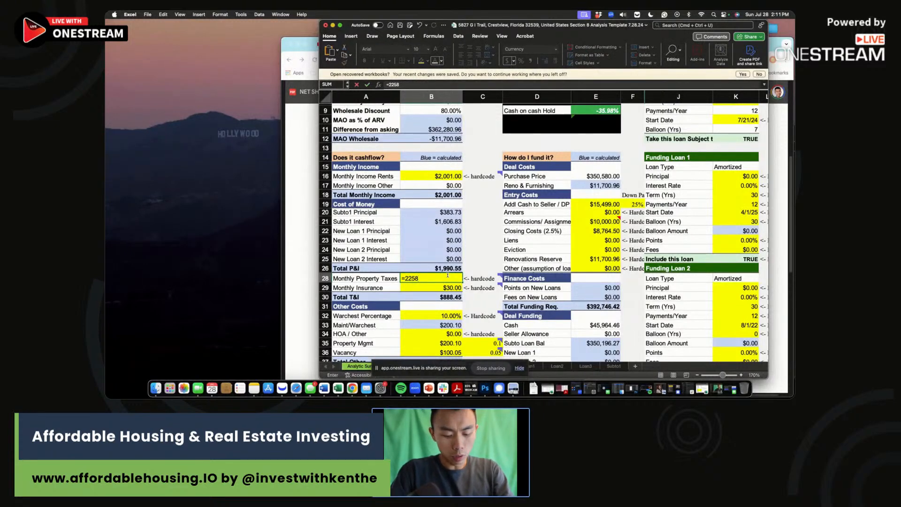
pyautogui.write('-')
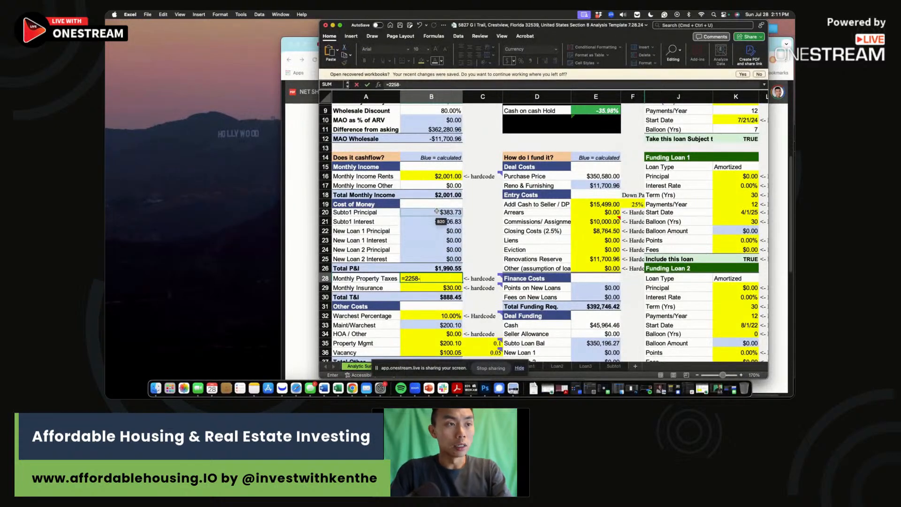
pyautogui.click(437, 211)
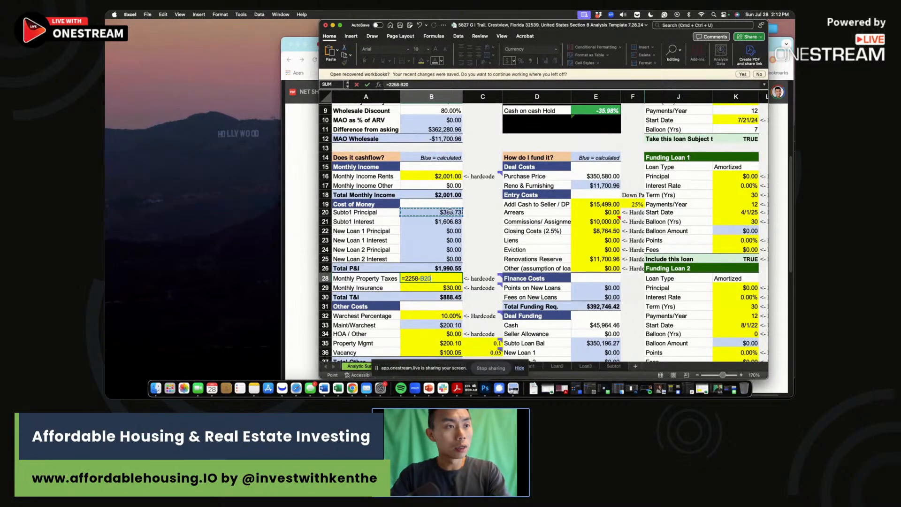
pyautogui.write('-')
pyautogui.click(451, 223)
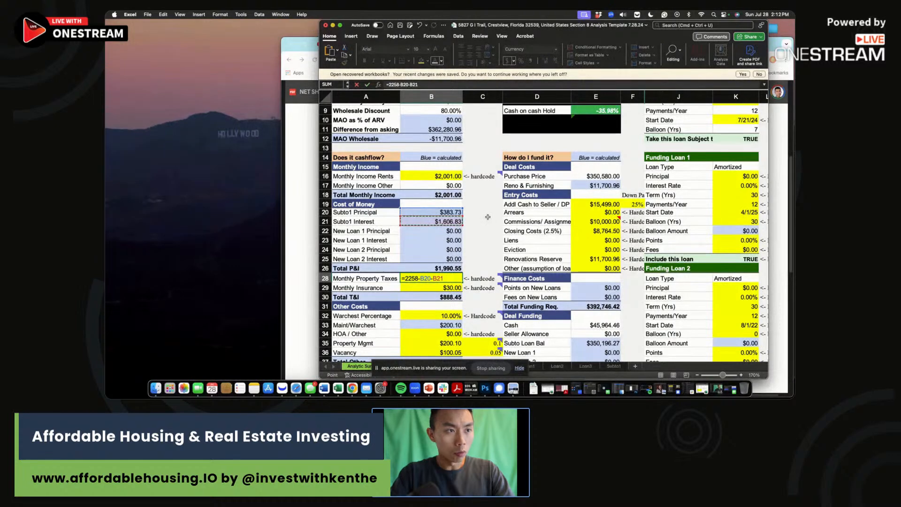
pyautogui.press('Return')
# Step: Review the Monthly Property Taxes formula and the Subto principal and interest amounts it subtracts
pyautogui.click(449, 278)
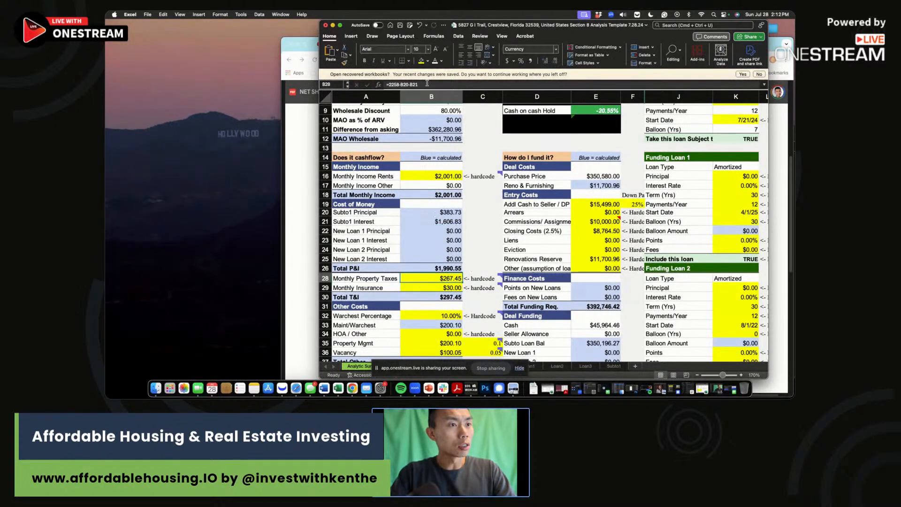
pyautogui.click(427, 83)
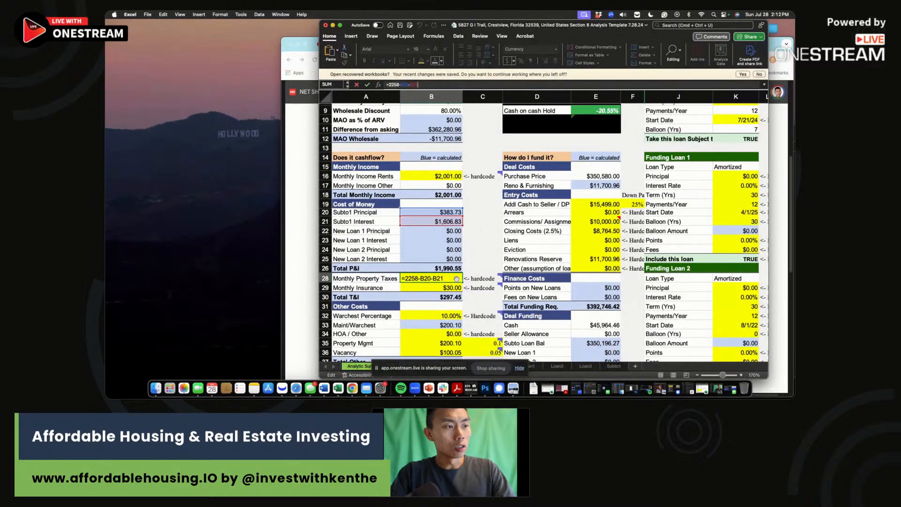
pyautogui.press('Escape')
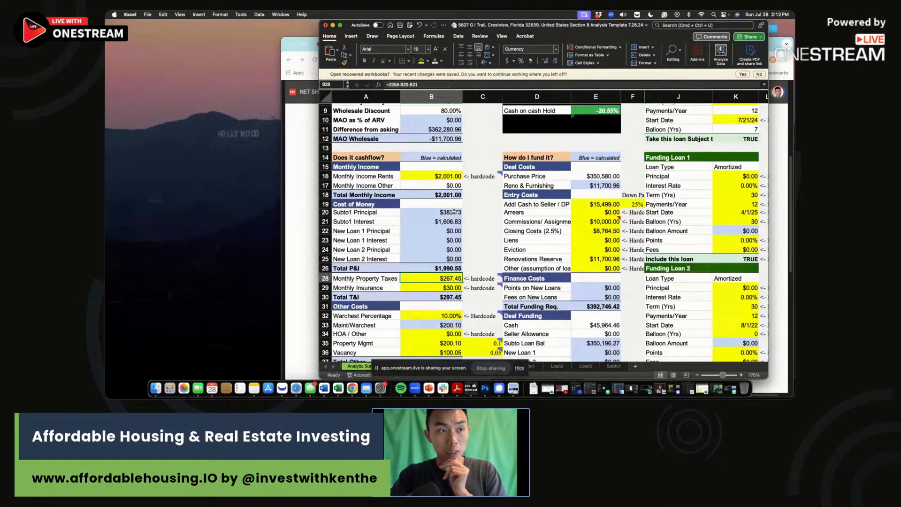
pyautogui.moveTo(454, 211); pyautogui.dragTo(453, 220)
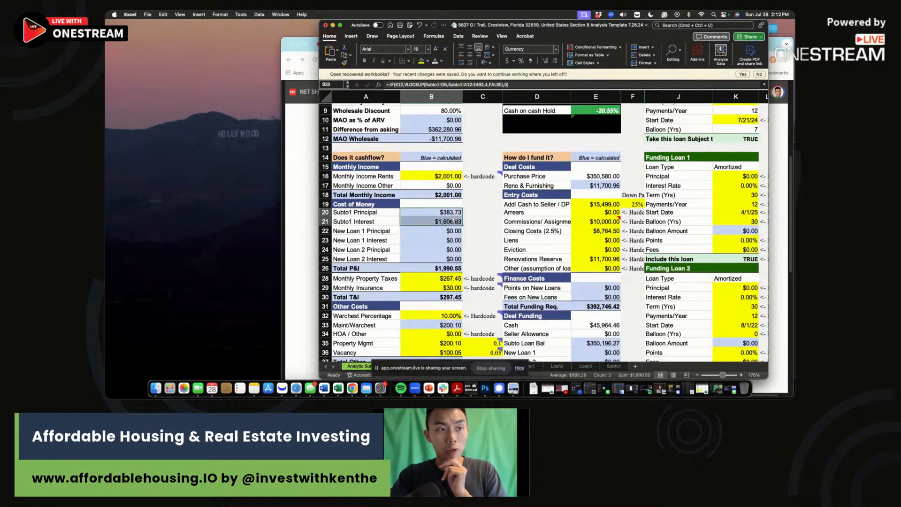
pyautogui.click(479, 221)
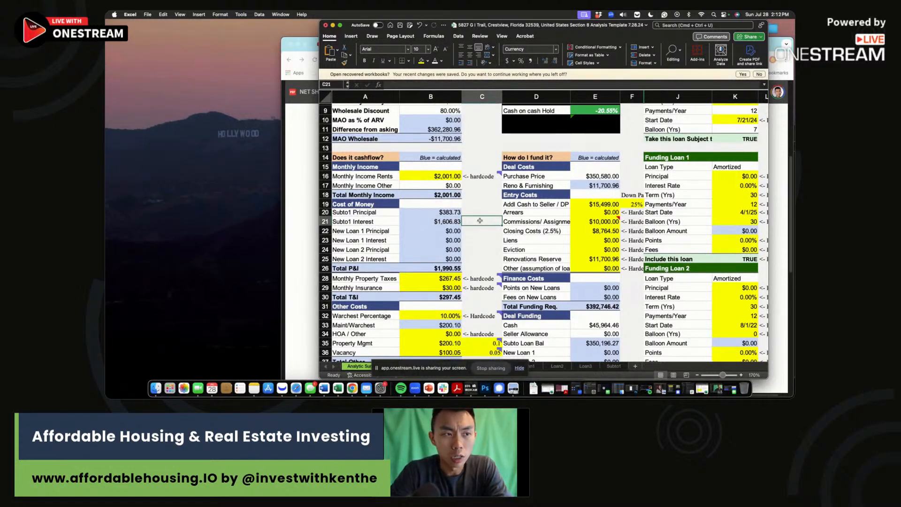
# Step: Set Monthly Insurance to $50 and read the comment attached to its hardcode note
pyautogui.click(451, 288)
pyautogui.write('50')
pyautogui.press('Return')
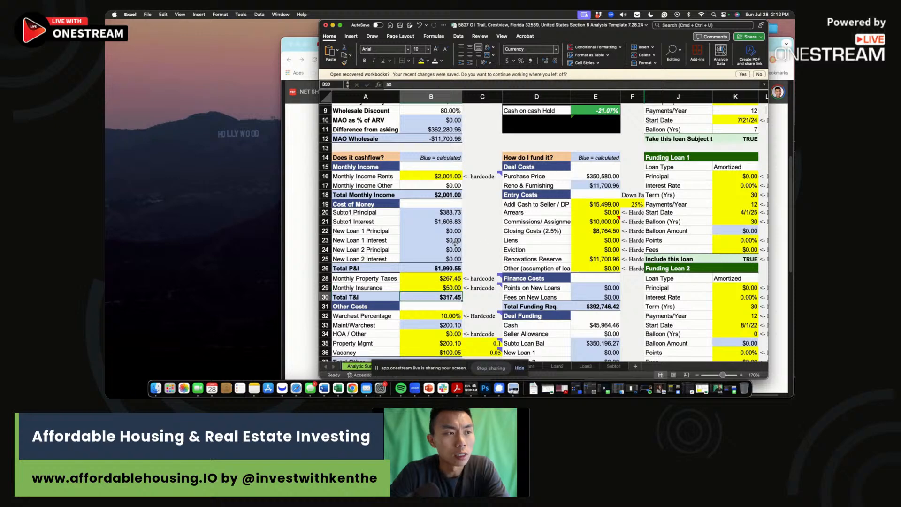
pyautogui.click(441, 278)
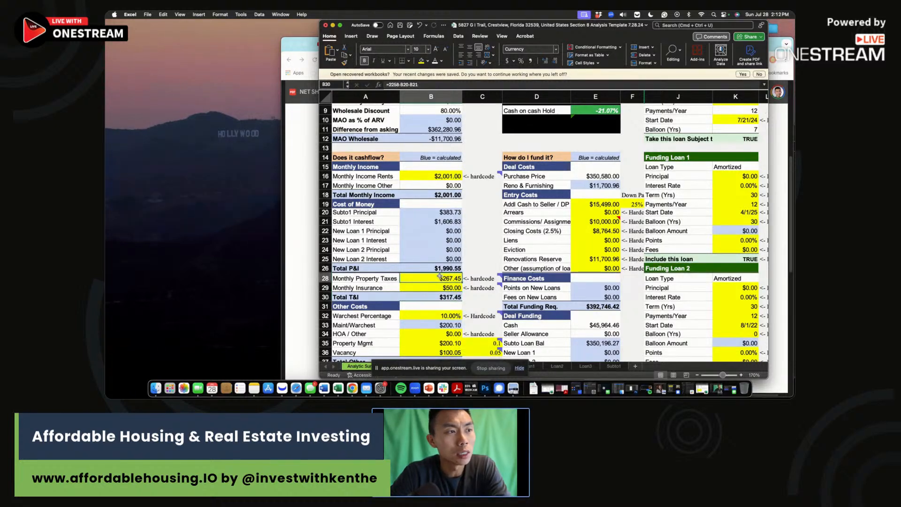
pyautogui.click(444, 287)
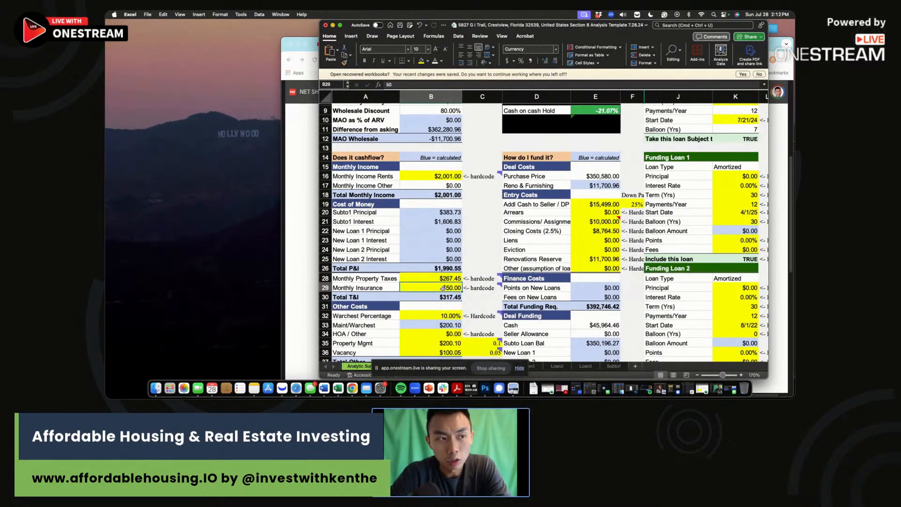
pyautogui.moveTo(467, 292)
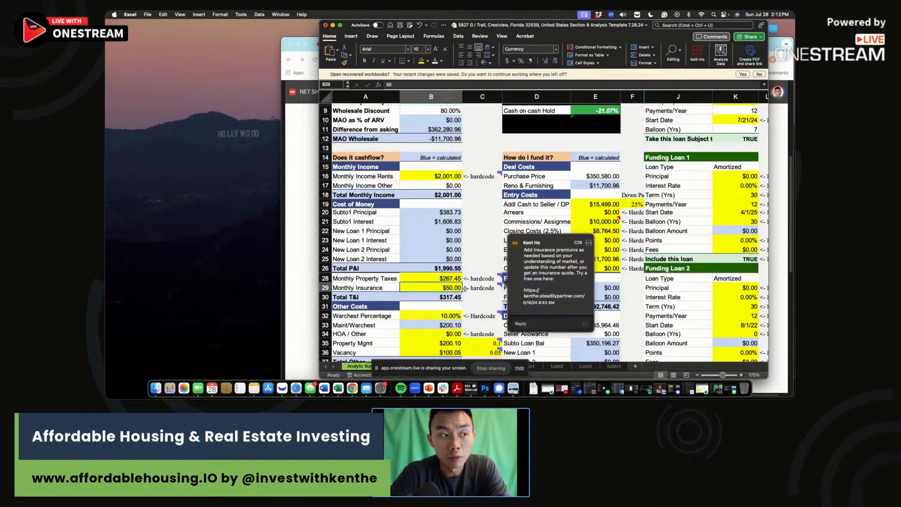
# Step: Examine the Other Costs section, including the warchest percentage and its comment, maintenance, property management and vacancy
pyautogui.hscroll(1, 465, 288)
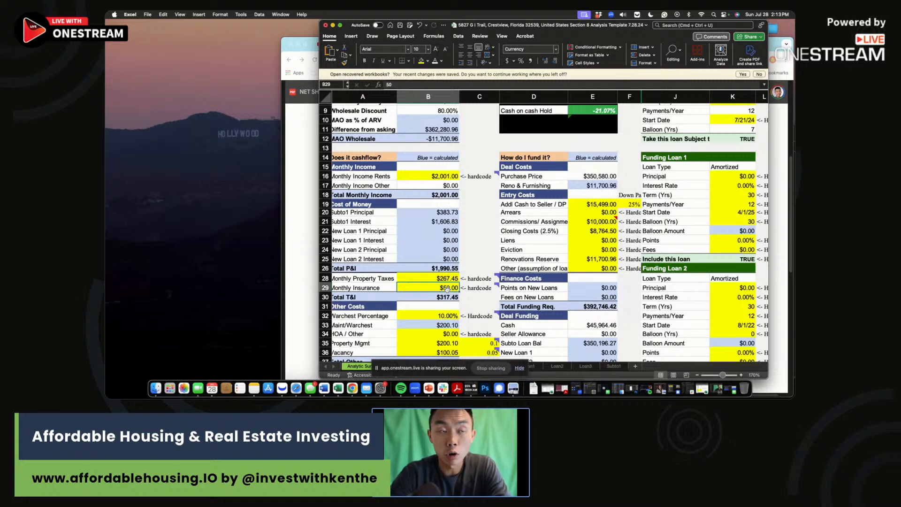
pyautogui.scroll(-2, 446, 300)
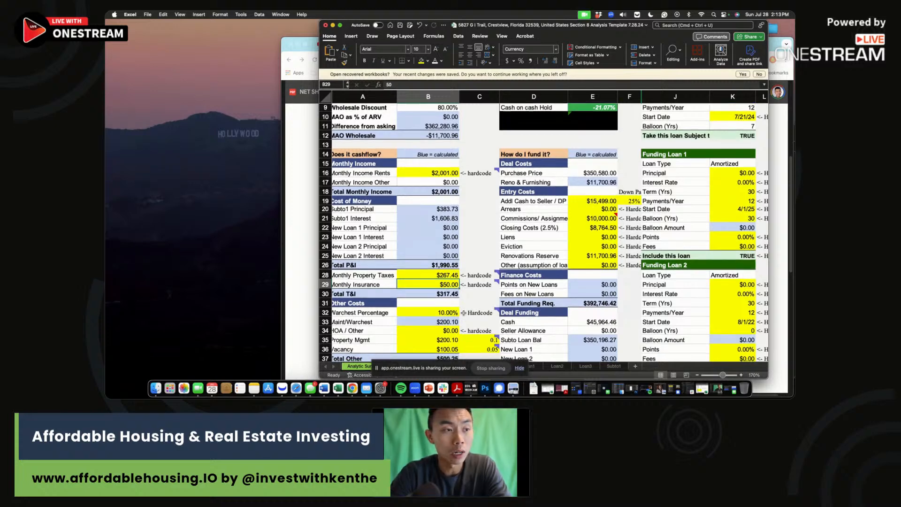
pyautogui.moveTo(439, 301); pyautogui.dragTo(445, 310)
pyautogui.click(470, 312)
pyautogui.moveTo(484, 306)
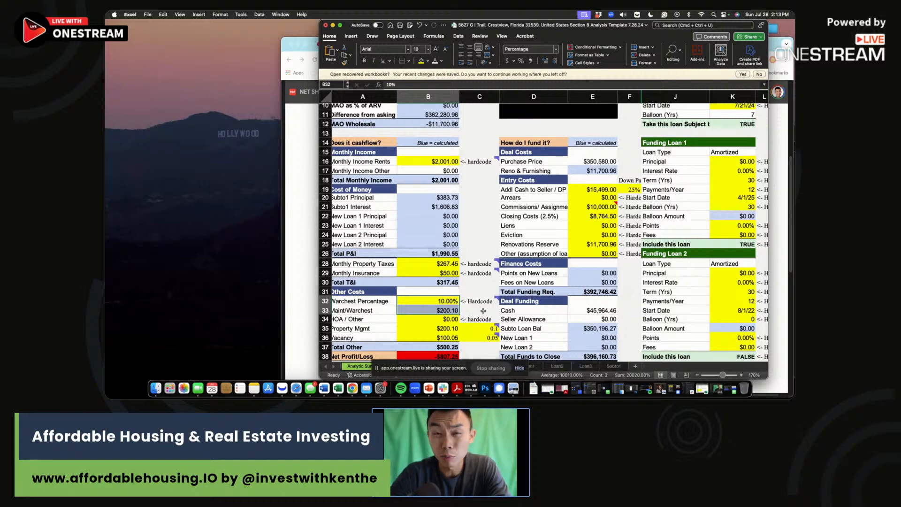
pyautogui.click(483, 311)
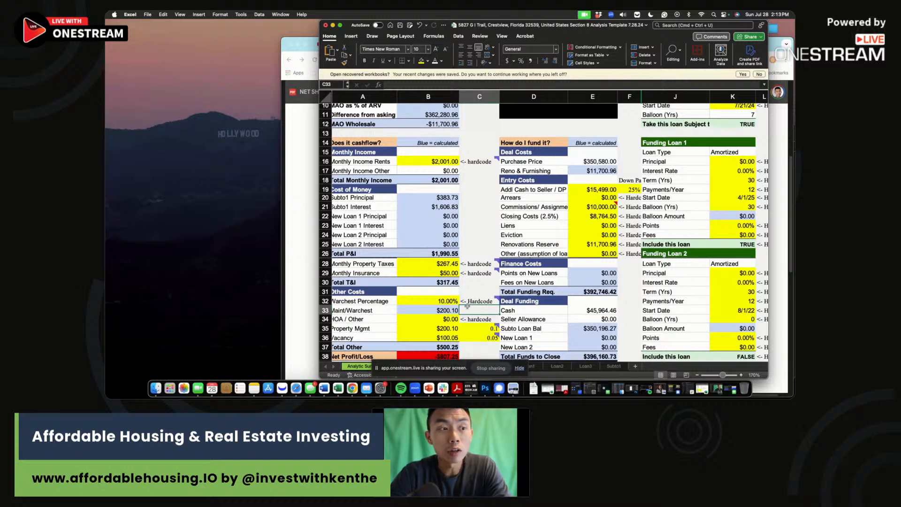
pyautogui.click(442, 309)
pyautogui.click(487, 310)
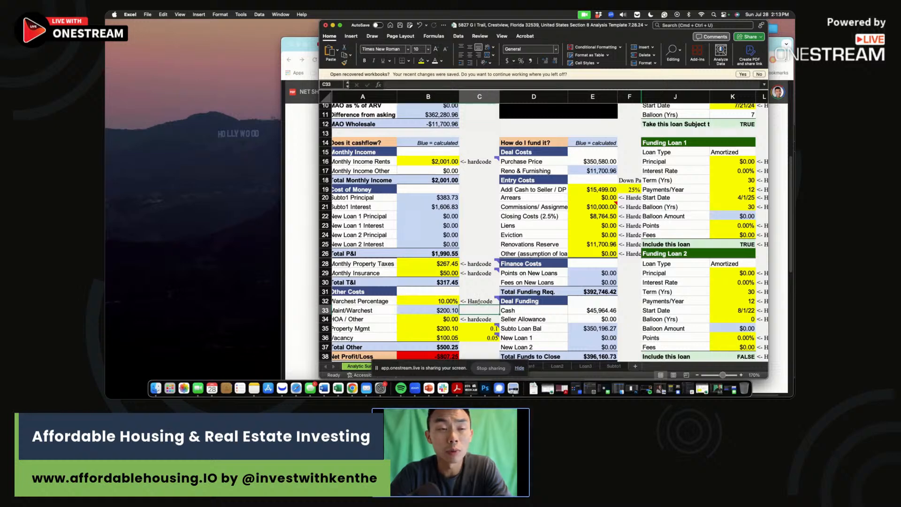
pyautogui.moveTo(479, 304)
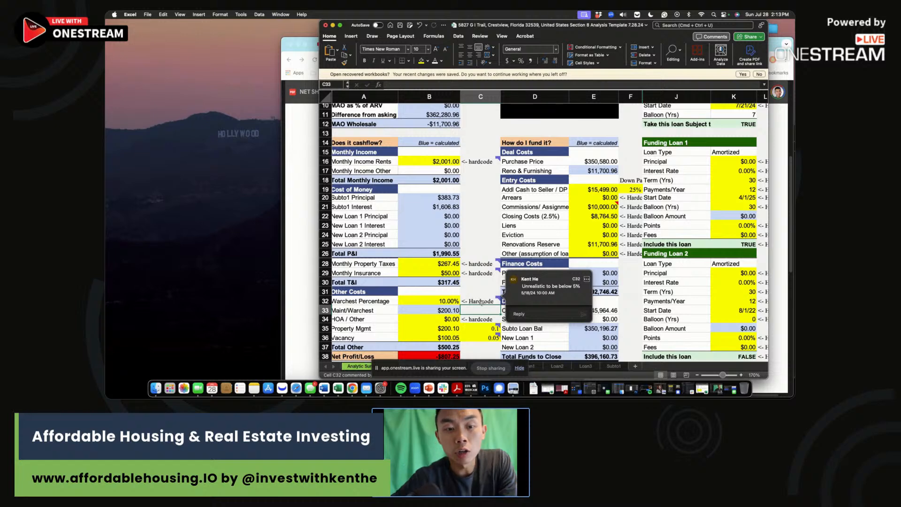
pyautogui.hscroll(-1, 481, 302)
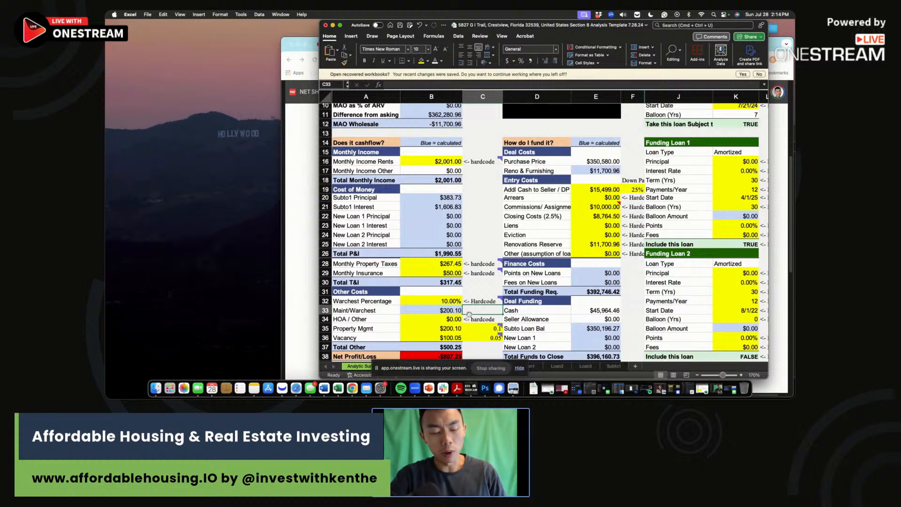
pyautogui.click(474, 329)
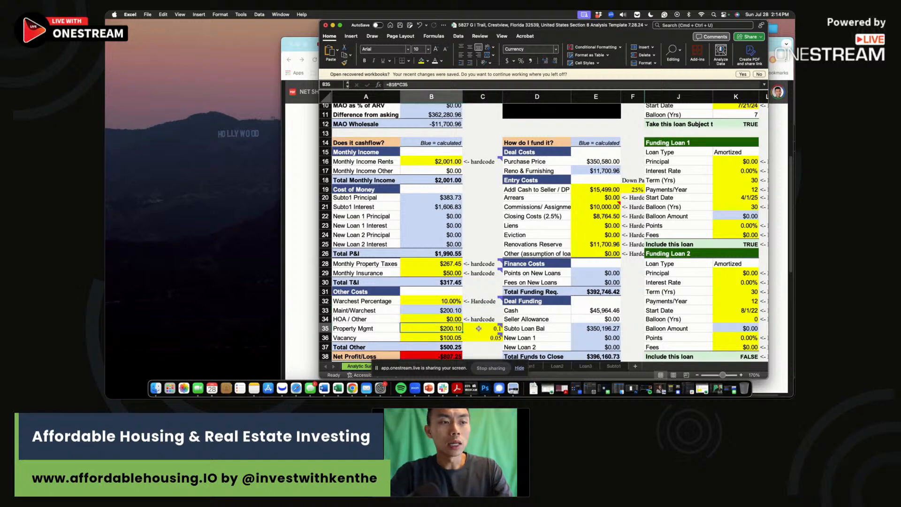
pyautogui.click(443, 338)
# Step: Check the source of the Reno + Furnishing amount and look up the home's square footage on its Redfin listing
pyautogui.scroll(3, 437, 237)
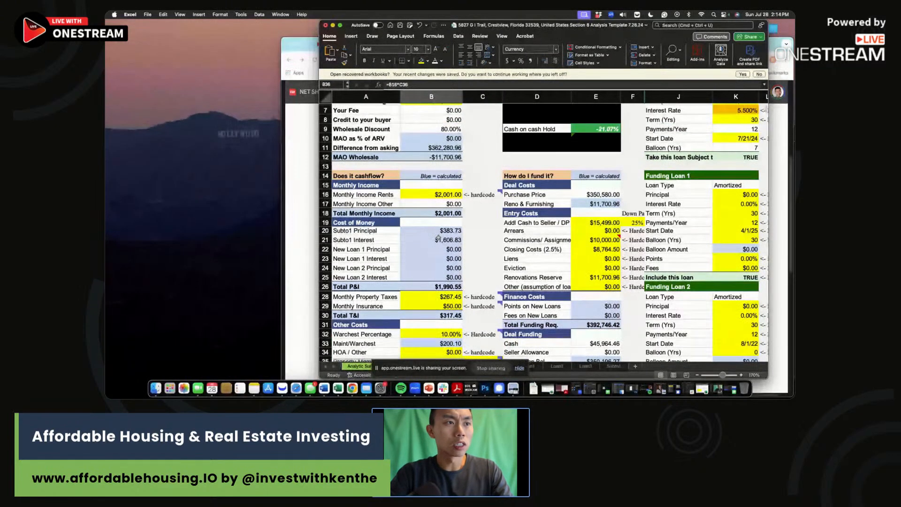
pyautogui.scroll(2, 436, 237)
pyautogui.click(444, 210)
pyautogui.scroll(4, 444, 210)
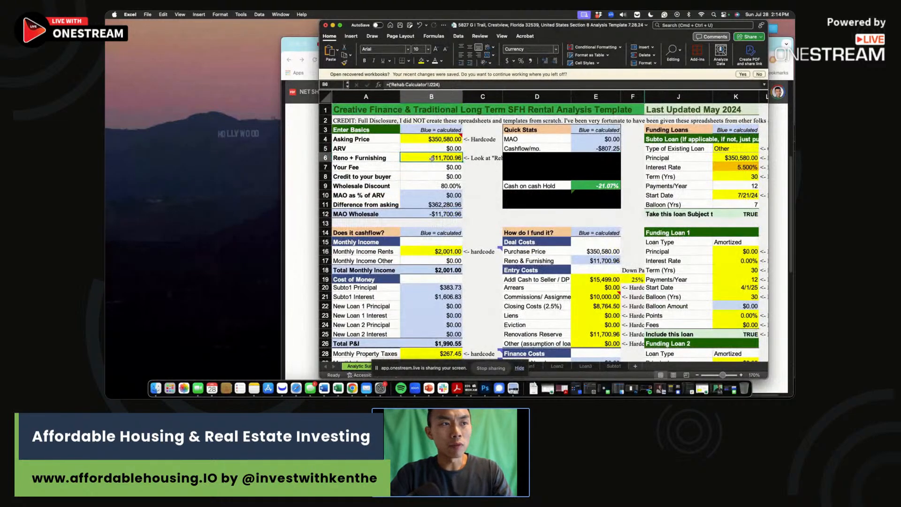
pyautogui.click(289, 198)
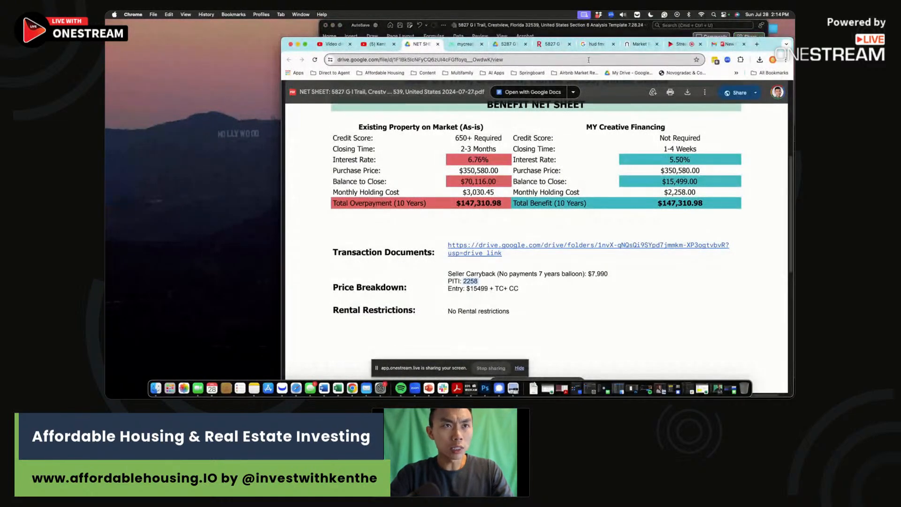
pyautogui.click(552, 44)
pyautogui.scroll(-2, 513, 269)
pyautogui.scroll(-1, 513, 270)
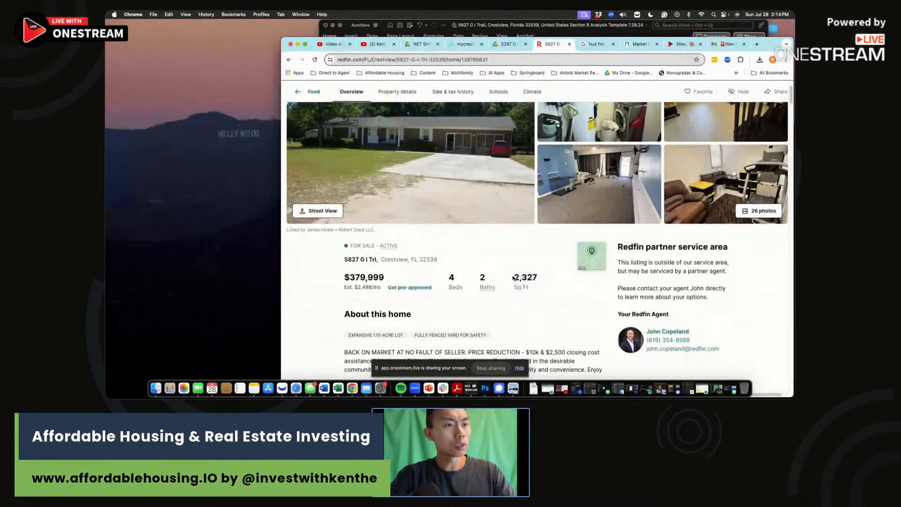
pyautogui.click(612, 29)
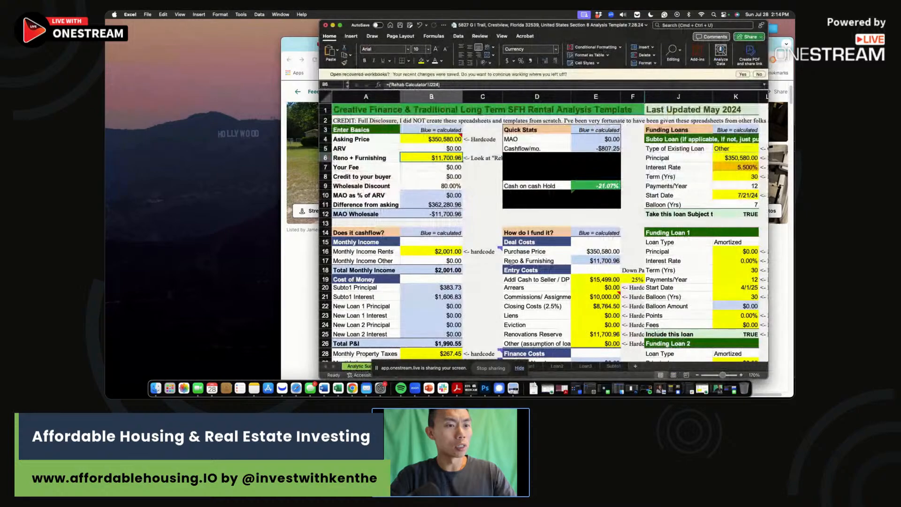
# Step: In the Rehab Calculator's Interior section, set the interior painting quantity to =2327/3
pyautogui.click(519, 368)
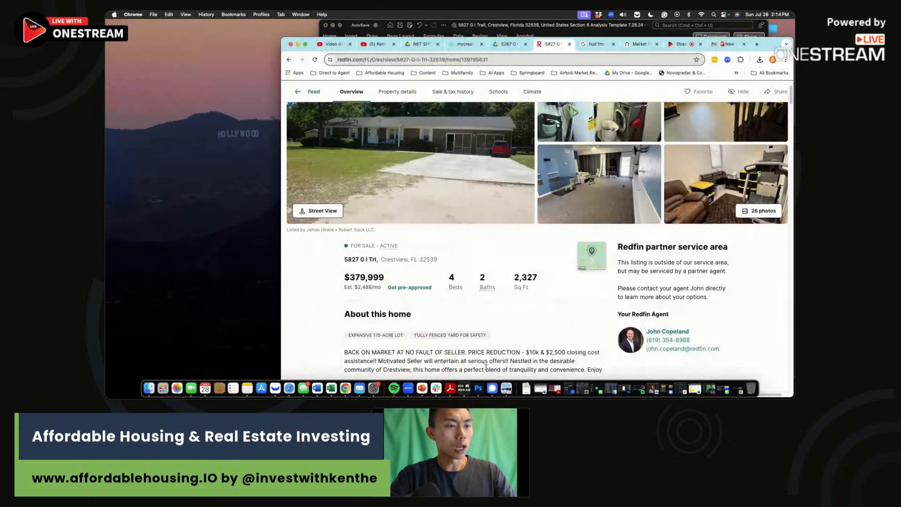
pyautogui.press('super+Tab')
pyautogui.click(488, 366)
pyautogui.scroll(5, 488, 271)
pyautogui.scroll(10, 488, 270)
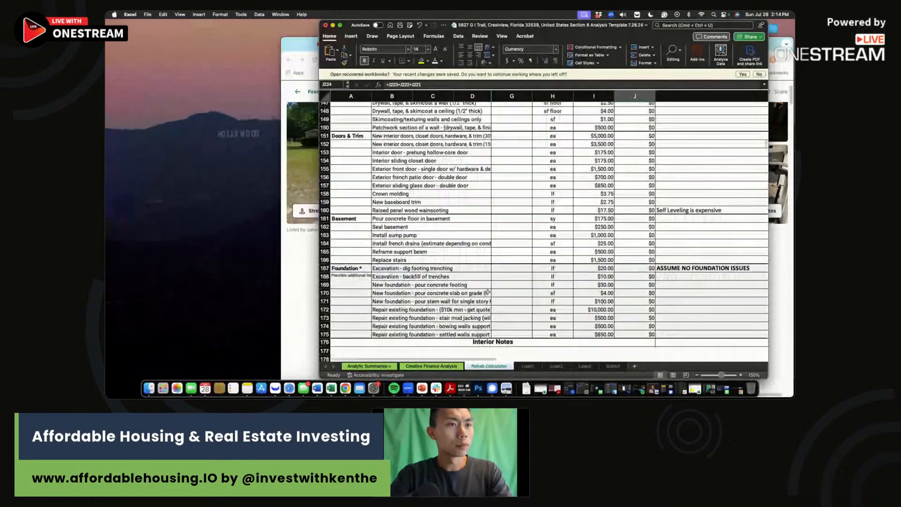
pyautogui.scroll(10, 489, 291)
pyautogui.scroll(8, 517, 208)
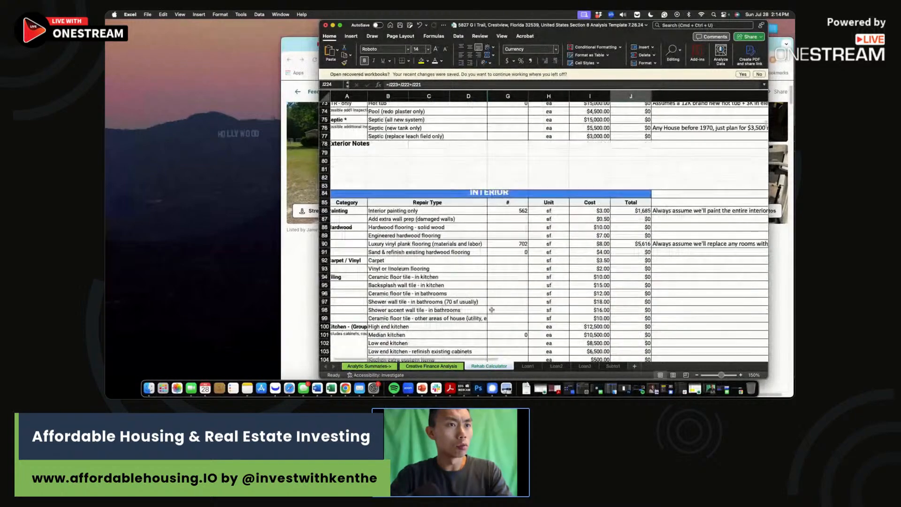
pyautogui.click(516, 209)
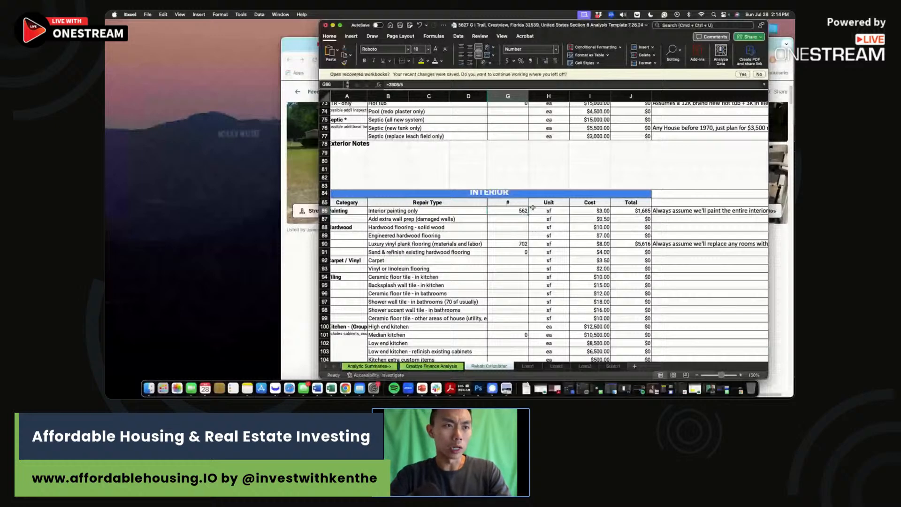
pyautogui.write('=2327/3')
pyautogui.press('Return')
# Step: Set the luxury vinyl plank flooring quantity to 0 in the Interior section
pyautogui.click(515, 244)
pyautogui.write('0')
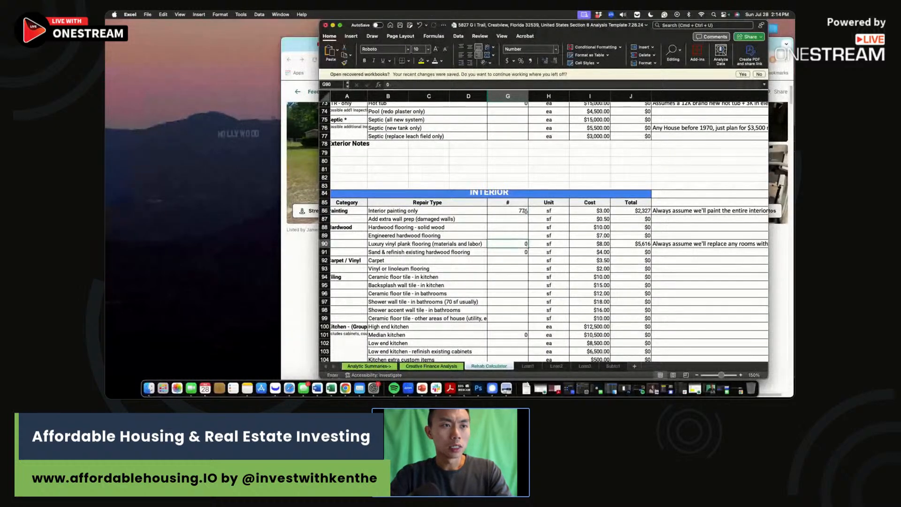
pyautogui.press('Return')
# Step: Review the interior painting, hard roof repair, and landscaping and yard cleanup lines, comparing their quantities, costs and totals
pyautogui.moveTo(520, 210); pyautogui.dragTo(632, 210)
pyautogui.scroll(20, 581, 231)
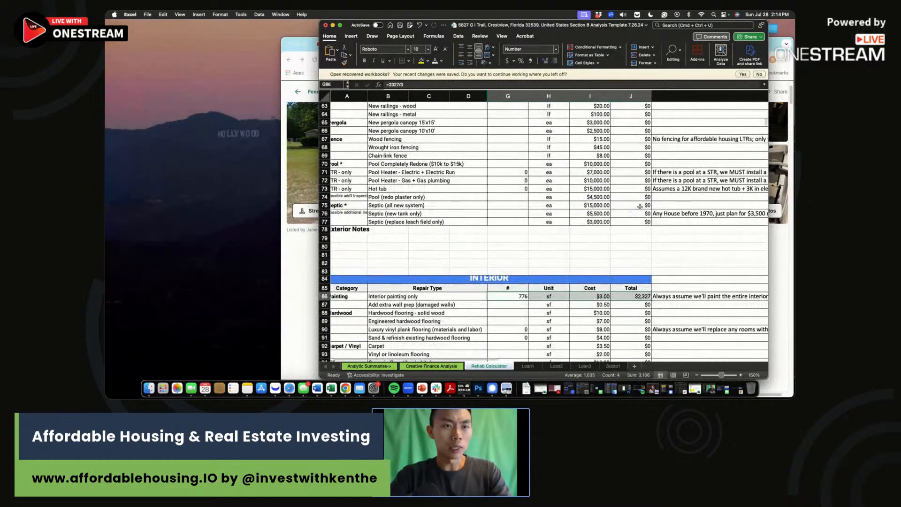
pyautogui.scroll(-1, 581, 230)
pyautogui.moveTo(509, 149); pyautogui.dragTo(632, 156)
pyautogui.moveTo(610, 25); pyautogui.dragTo(530, 25)
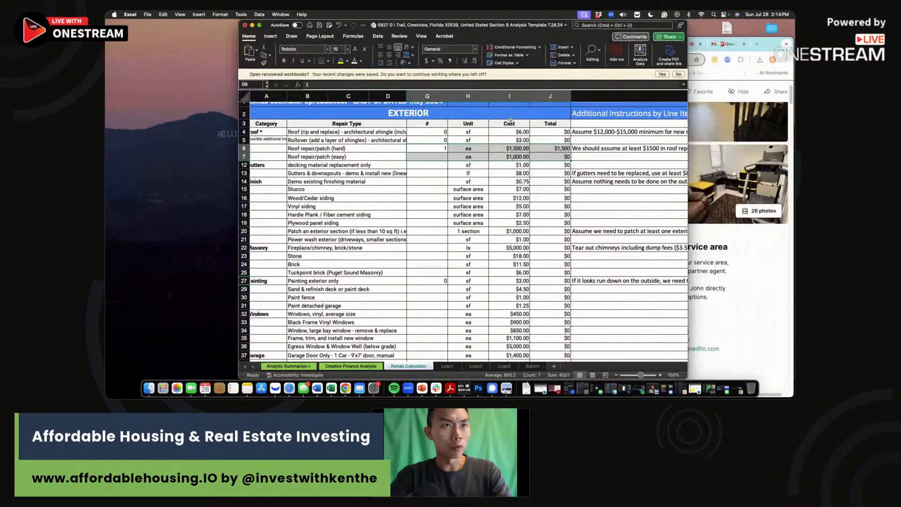
pyautogui.click(431, 147)
pyautogui.moveTo(430, 147); pyautogui.dragTo(558, 148)
pyautogui.scroll(-5, 420, 309)
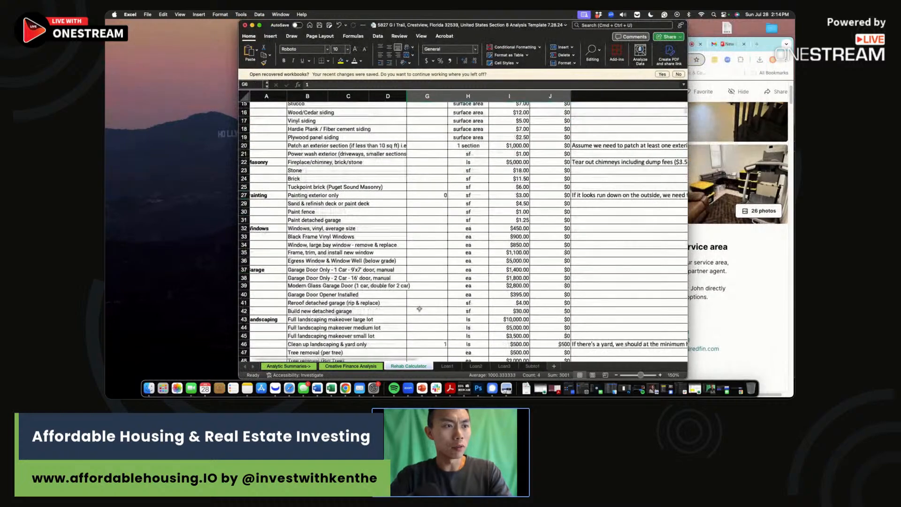
pyautogui.moveTo(422, 340); pyautogui.dragTo(553, 348)
pyautogui.click(553, 348)
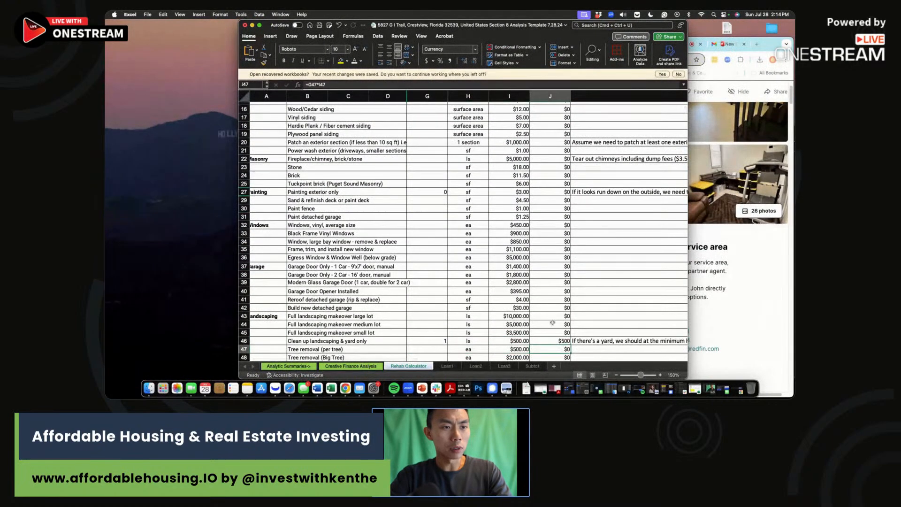
# Step: Review the toilet replacement line and the Total Repairs figure at the end of the Rehab Calculator
pyautogui.scroll(-12, 463, 246)
pyautogui.scroll(-20, 463, 246)
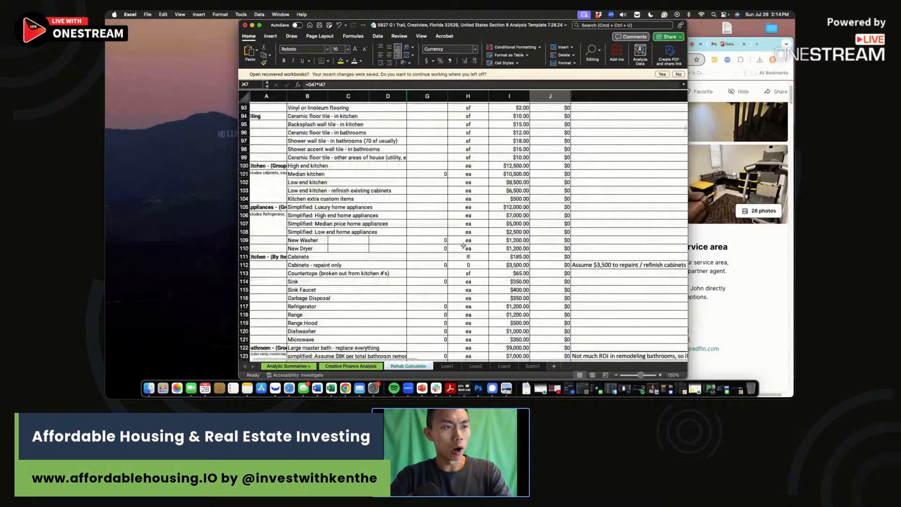
pyautogui.moveTo(427, 138); pyautogui.dragTo(550, 138)
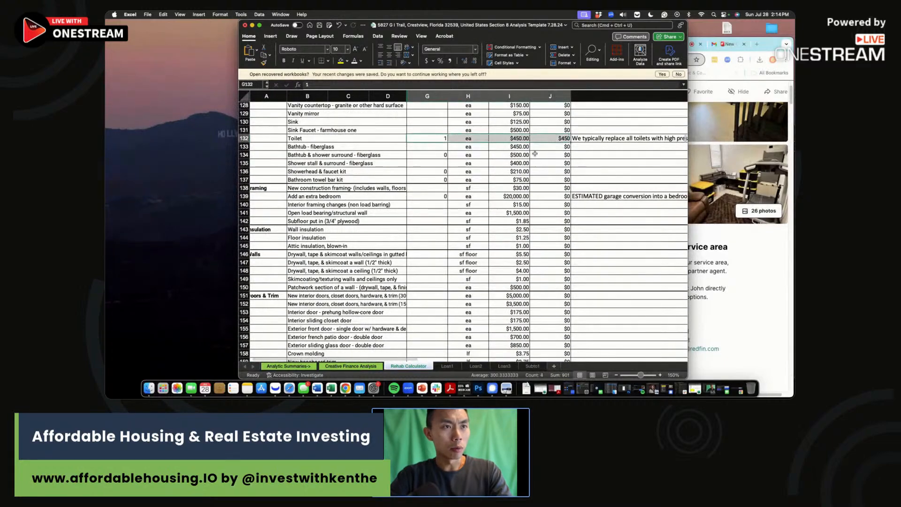
pyautogui.scroll(-5, 423, 212)
pyautogui.scroll(-20, 422, 212)
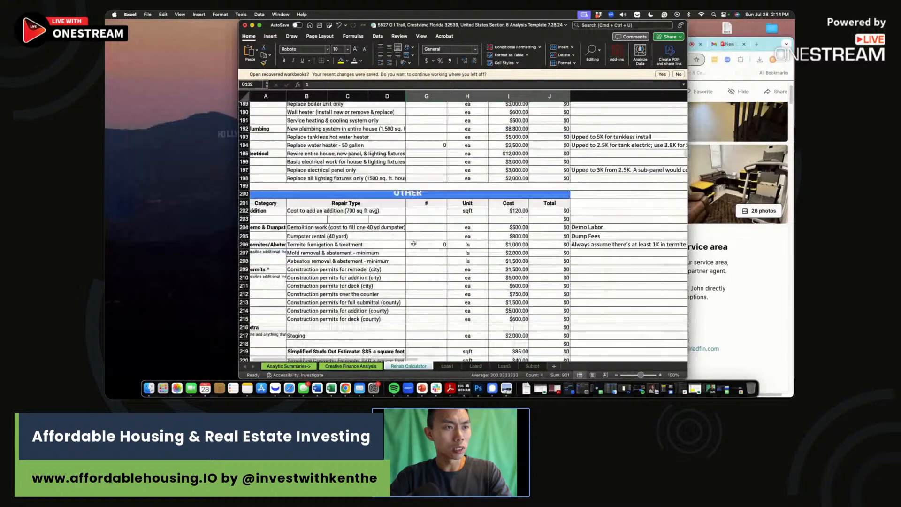
pyautogui.click(557, 215)
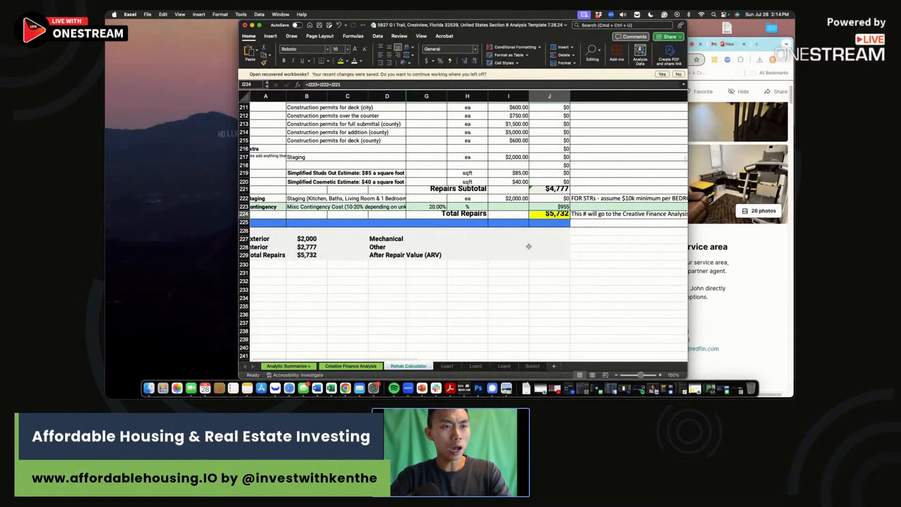
# Step: Return to the Creative Finance Analysis sheet and check the Reno + Furnishing amount and the Monthly Income Rents
pyautogui.click(361, 366)
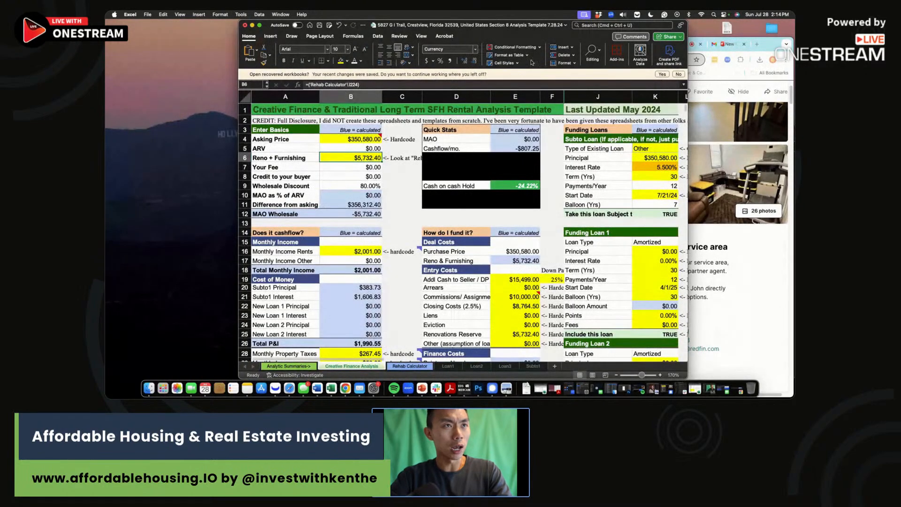
pyautogui.moveTo(530, 29); pyautogui.dragTo(598, 28)
pyautogui.click(418, 256)
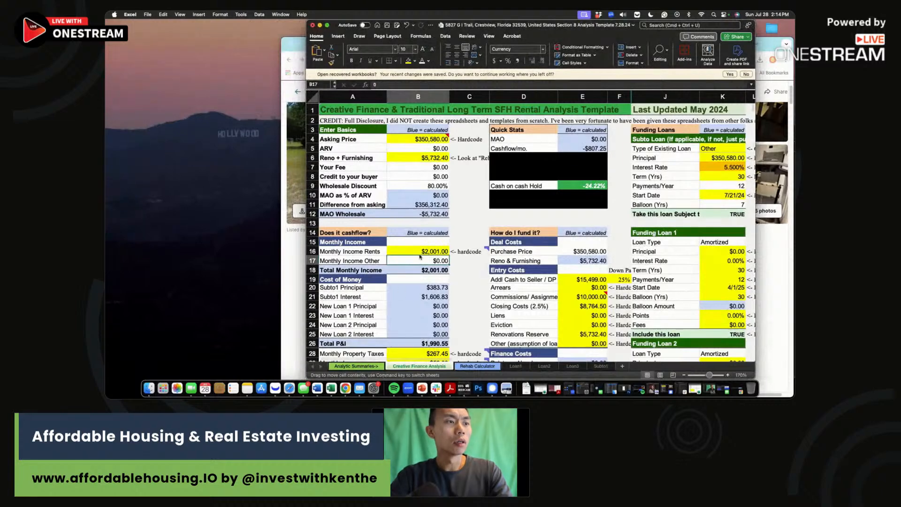
pyautogui.click(423, 250)
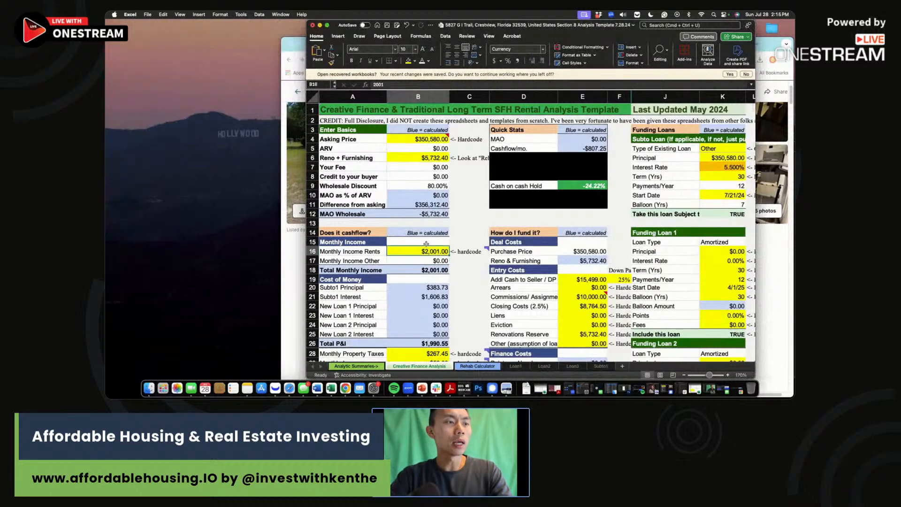
# Step: Switch to the home's Redfin listing in Chrome and search the page for "county" to find the property's county
pyautogui.click(302, 254)
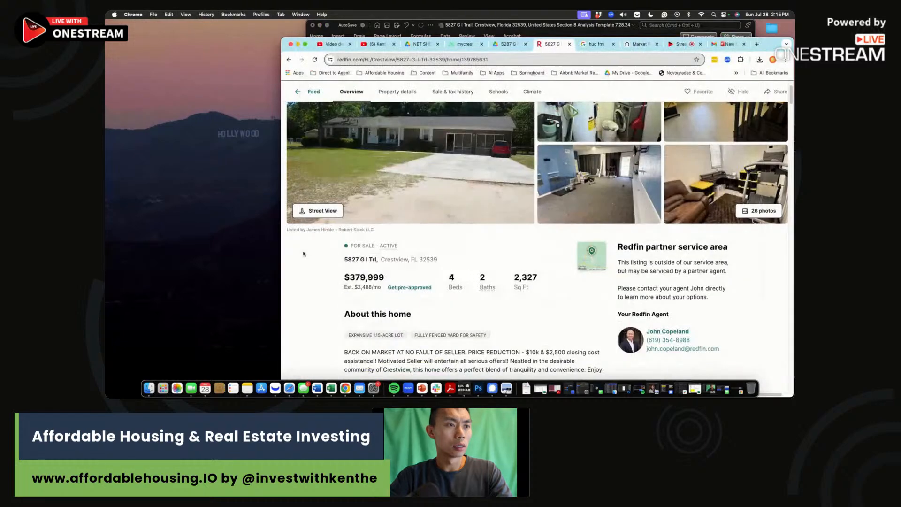
pyautogui.click(475, 22)
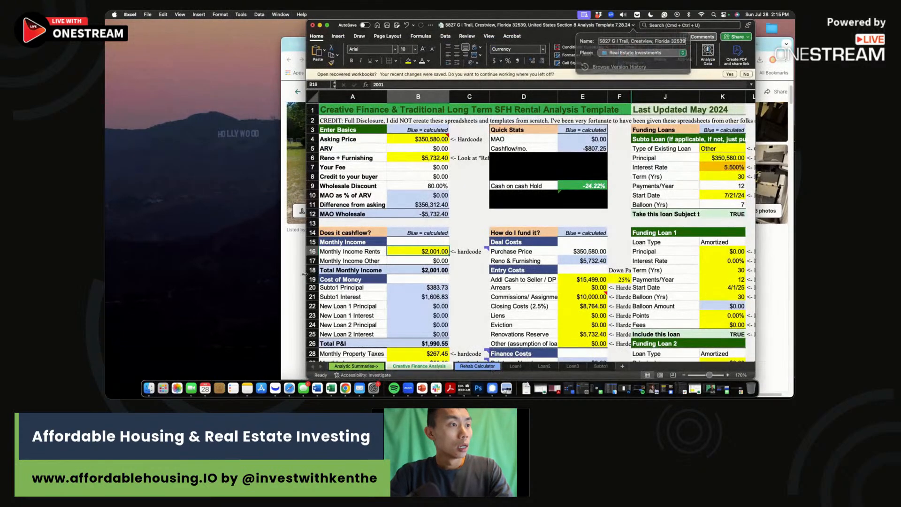
pyautogui.click(304, 273)
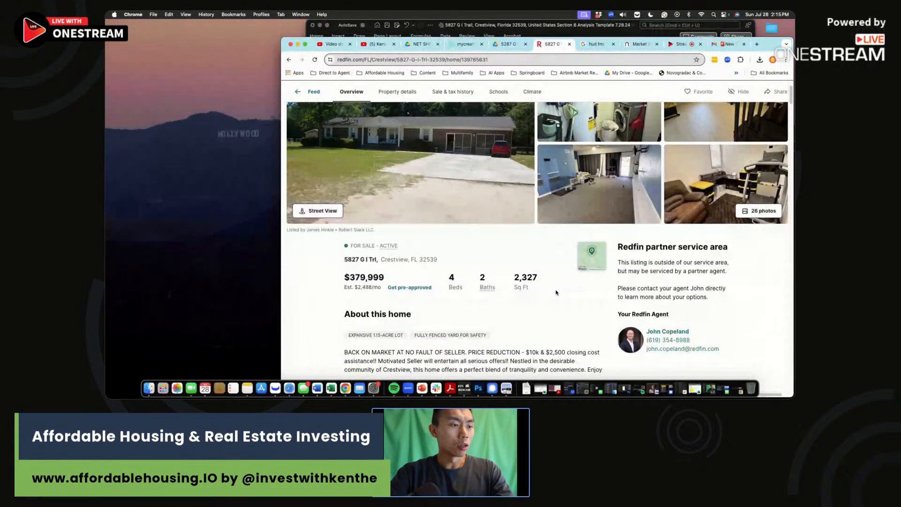
pyautogui.press('super+f')
pyautogui.write('county')
pyautogui.press('Return')
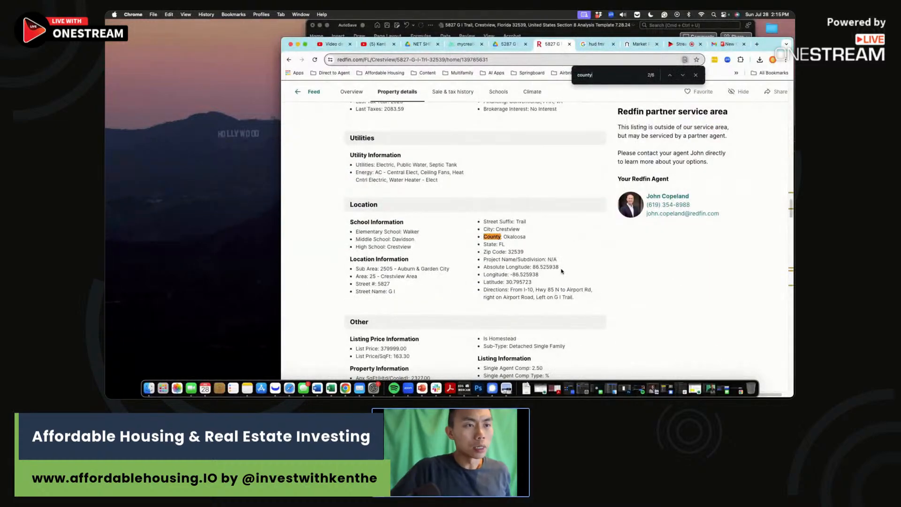
pyautogui.press('Return')
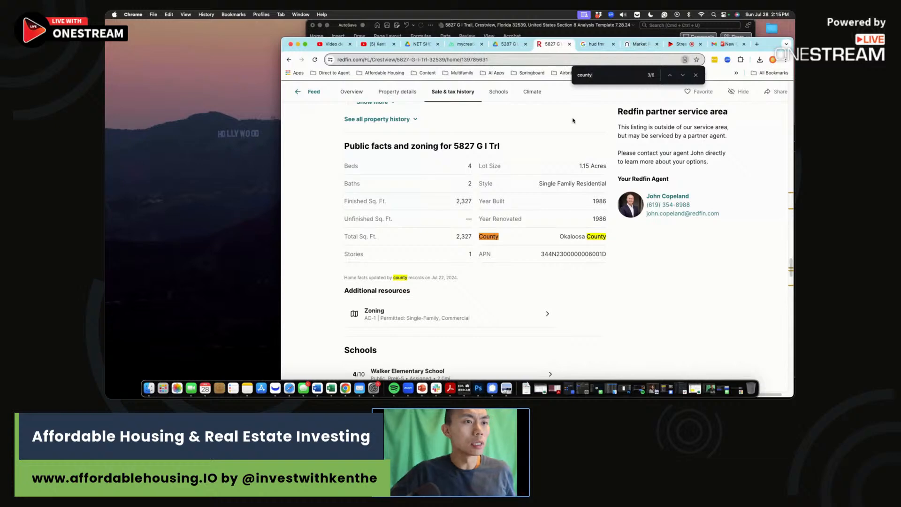
# Step: From the "hud fmr" Google results, open HUD's Fair Market Rents page and go to the FY2024 Small Area FMR lookup
pyautogui.click(595, 44)
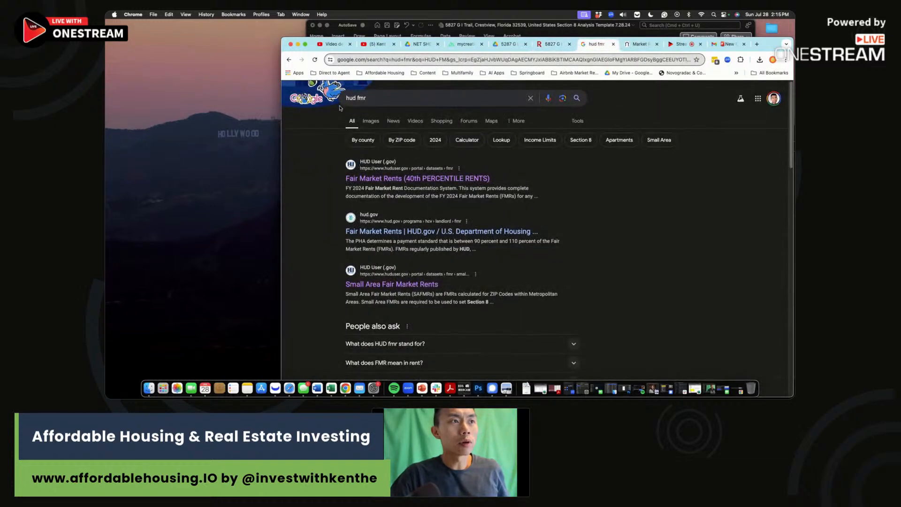
pyautogui.click(380, 98)
pyautogui.click(712, 225)
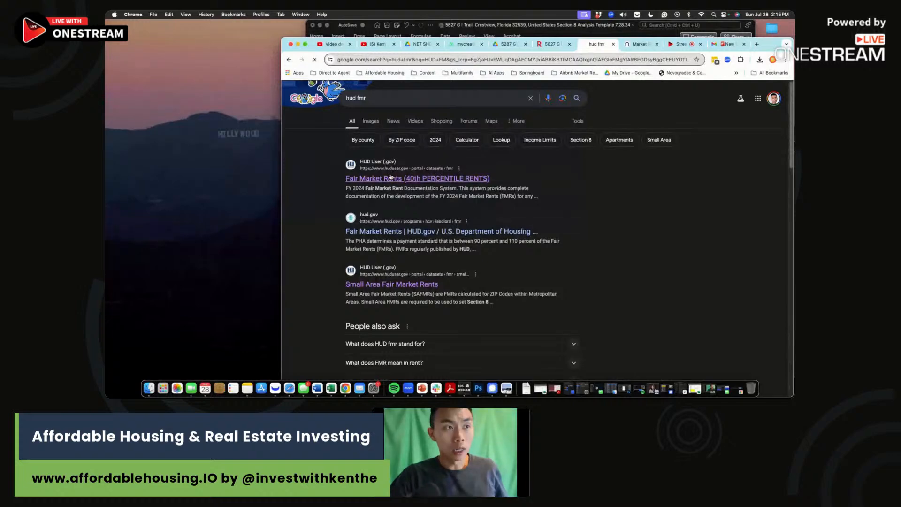
pyautogui.scroll(-10, 343, 241)
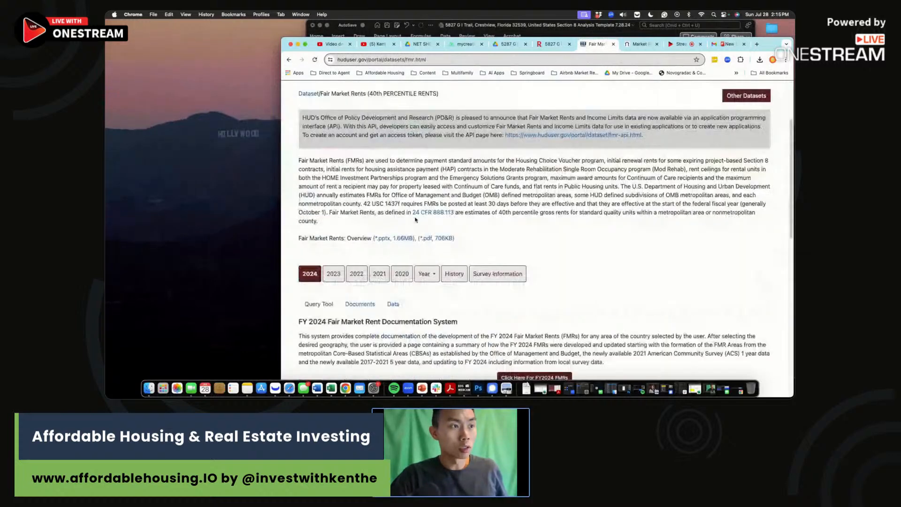
pyautogui.click(344, 242)
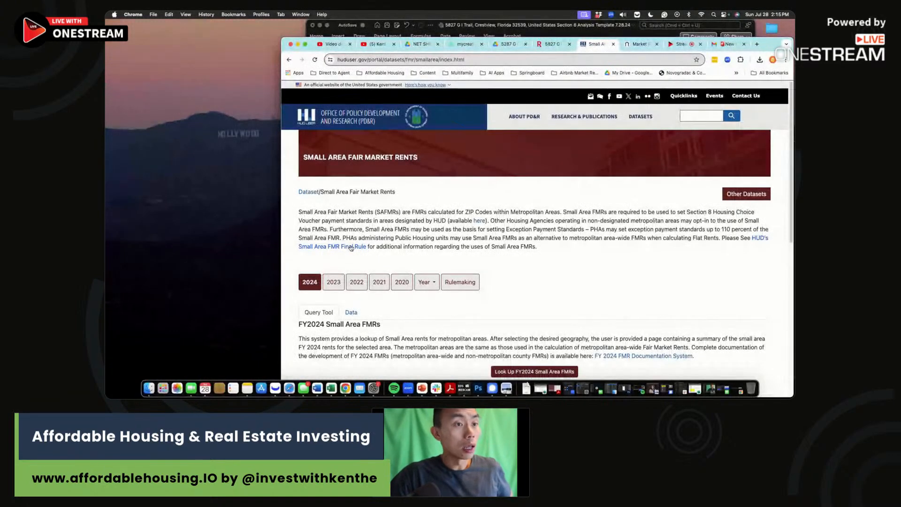
pyautogui.scroll(-5, 356, 245)
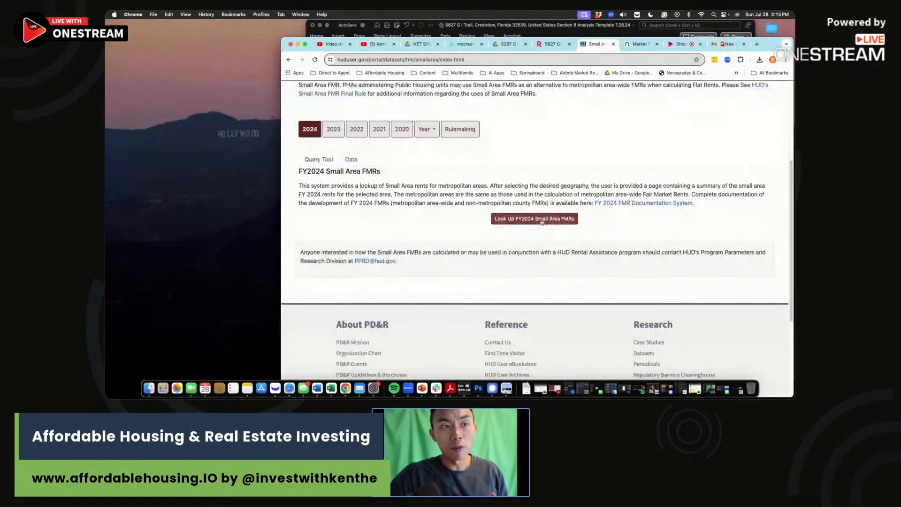
pyautogui.click(512, 224)
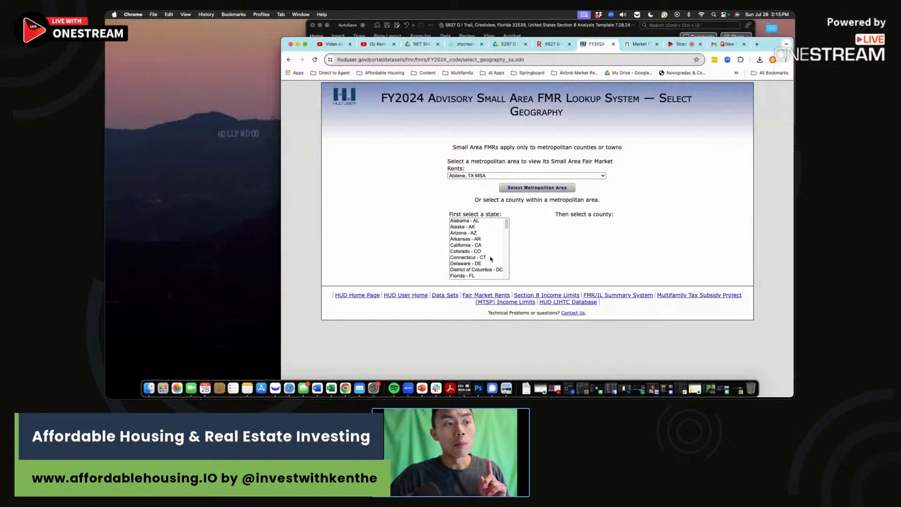
# Step: Choose Florida and Okaloosa County in the lookup and open the county's FY2024 Small Area FMRs
pyautogui.click(478, 276)
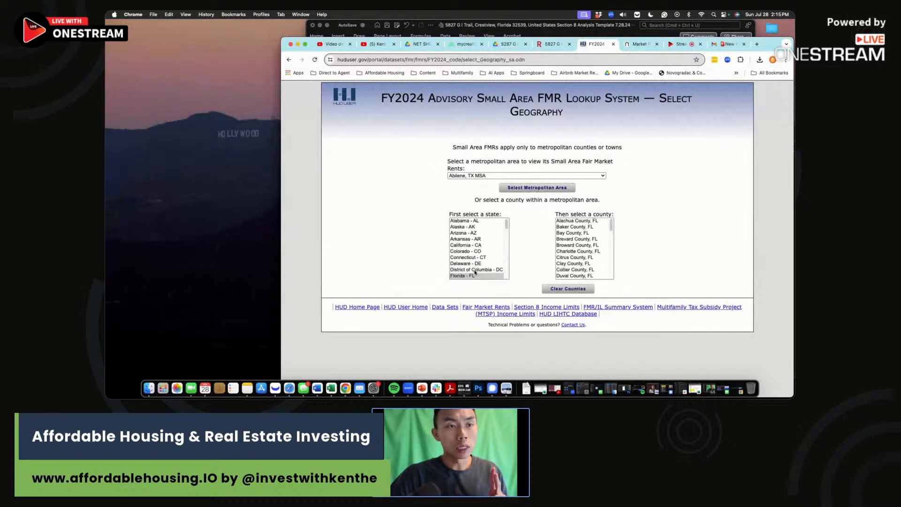
pyautogui.scroll(-10, 586, 244)
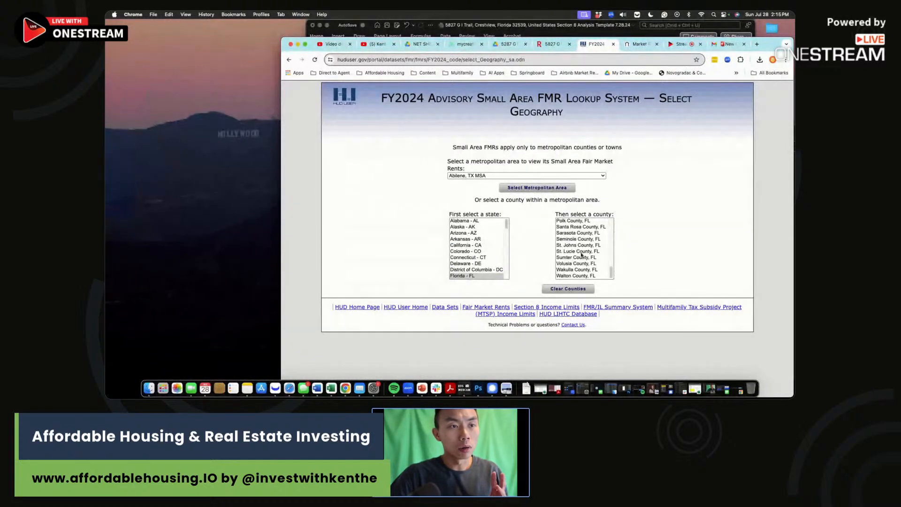
pyautogui.scroll(3, 580, 251)
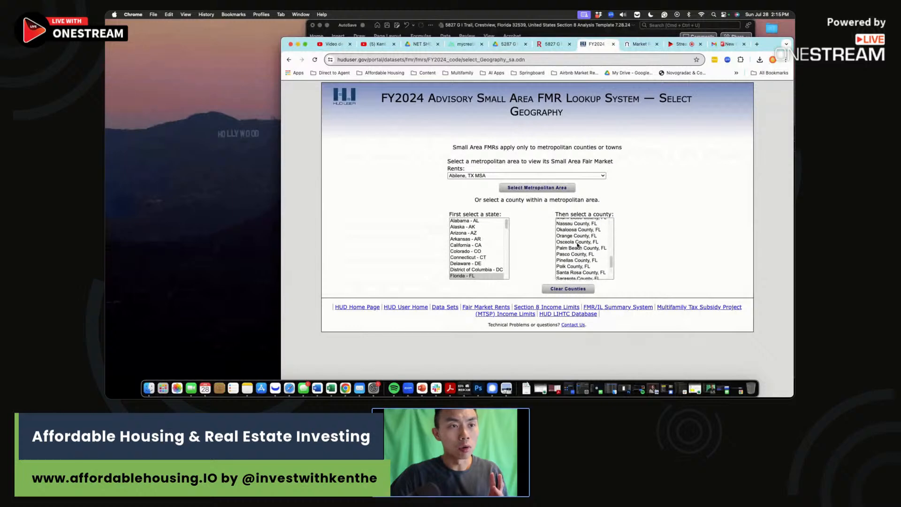
pyautogui.click(575, 230)
pyautogui.moveTo(771, 43); pyautogui.dragTo(694, 26)
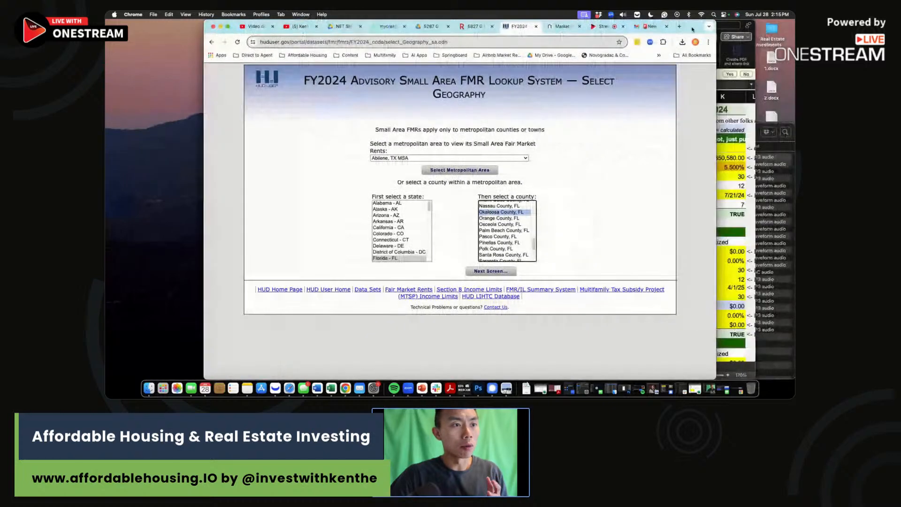
pyautogui.click(487, 271)
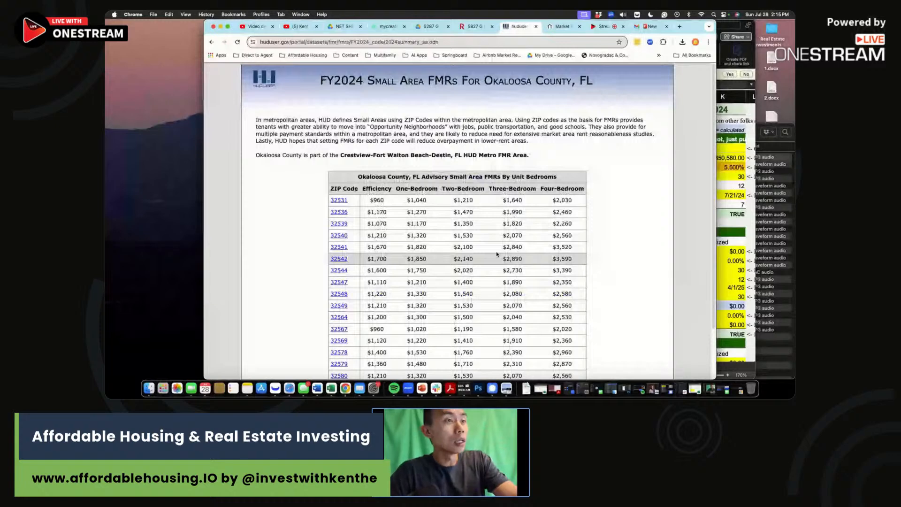
# Step: Check the Redfin listing again, and read the HUD rents for ZIP code 32539, including the four-bedroom figure
pyautogui.click(470, 26)
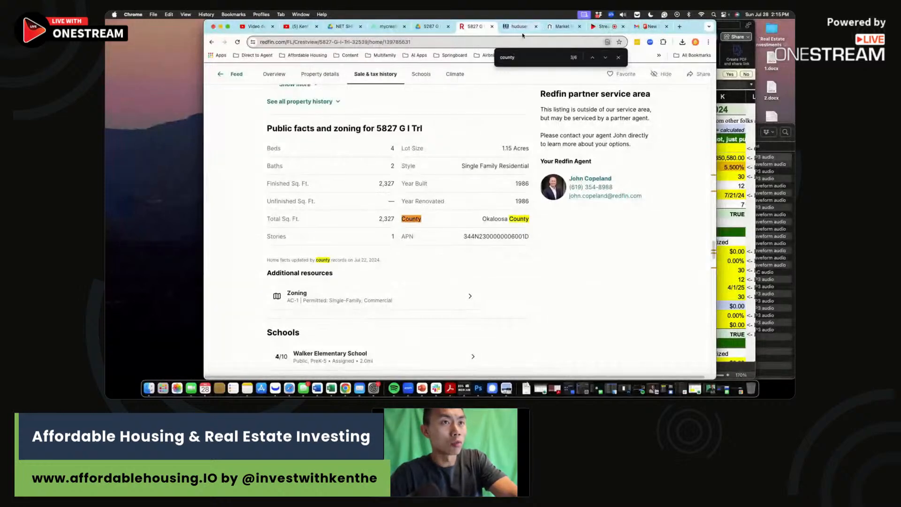
pyautogui.click(563, 27)
pyautogui.click(518, 28)
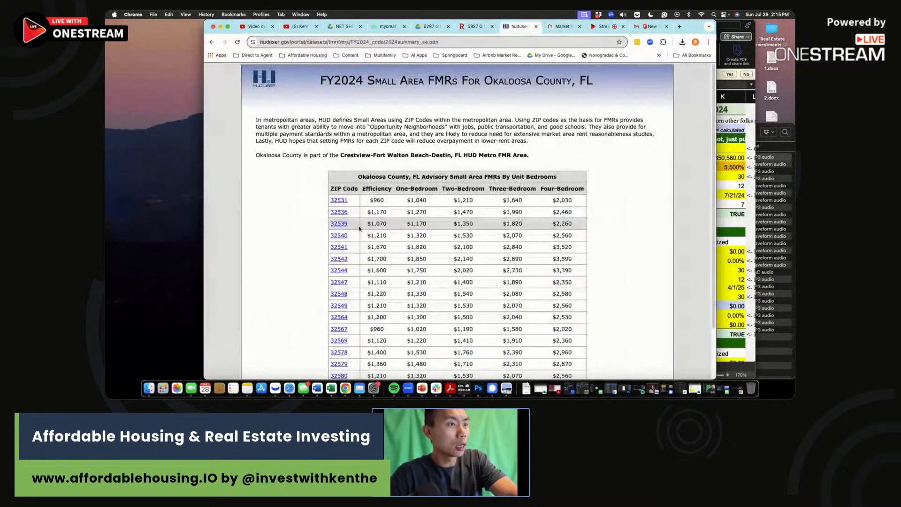
pyautogui.moveTo(359, 224); pyautogui.dragTo(526, 223)
pyautogui.moveTo(575, 224); pyautogui.dragTo(543, 225)
pyautogui.moveTo(696, 31); pyautogui.dragTo(663, 31)
pyautogui.click(539, 225)
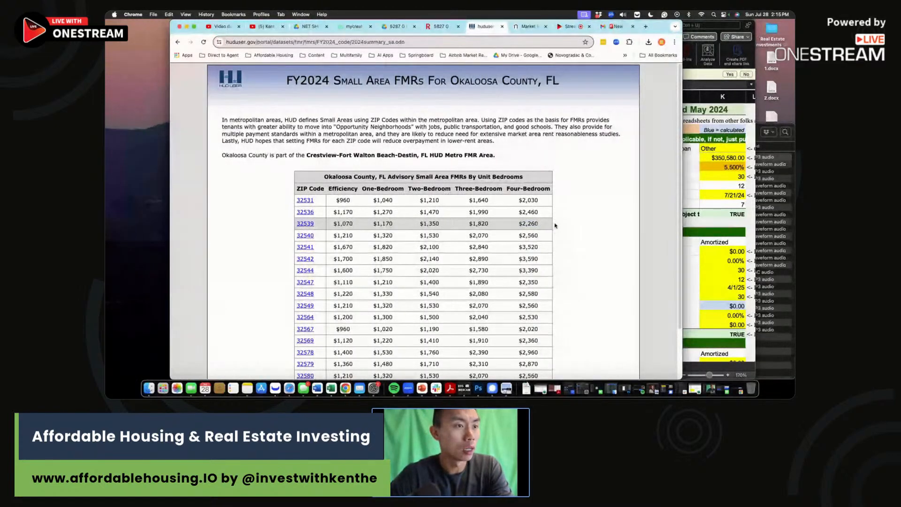
# Step: Switch to Excel and enter 1820 in cell B41, above the 4 bed SAFMR amount under Fed HUD Ceiling Rents
pyautogui.press('super+Tab')
pyautogui.scroll(-5, 582, 260)
pyautogui.click(425, 237)
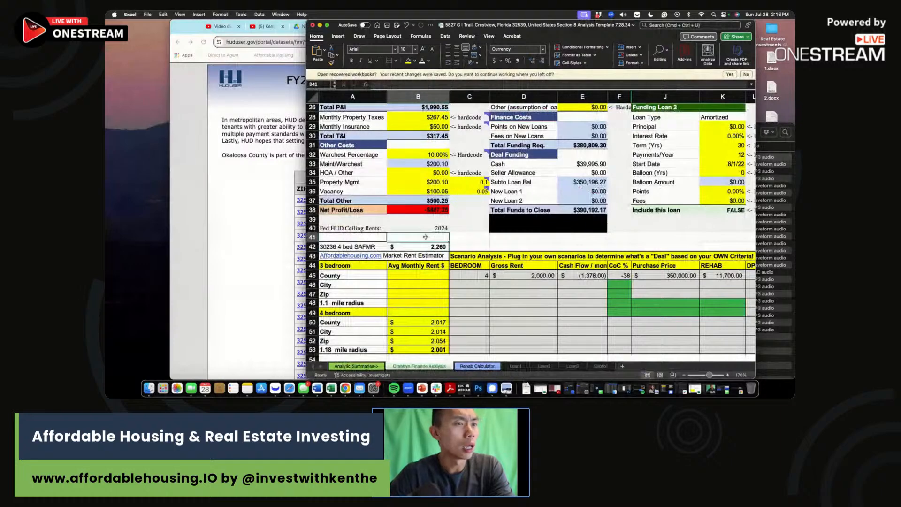
pyautogui.press('super+Tab')
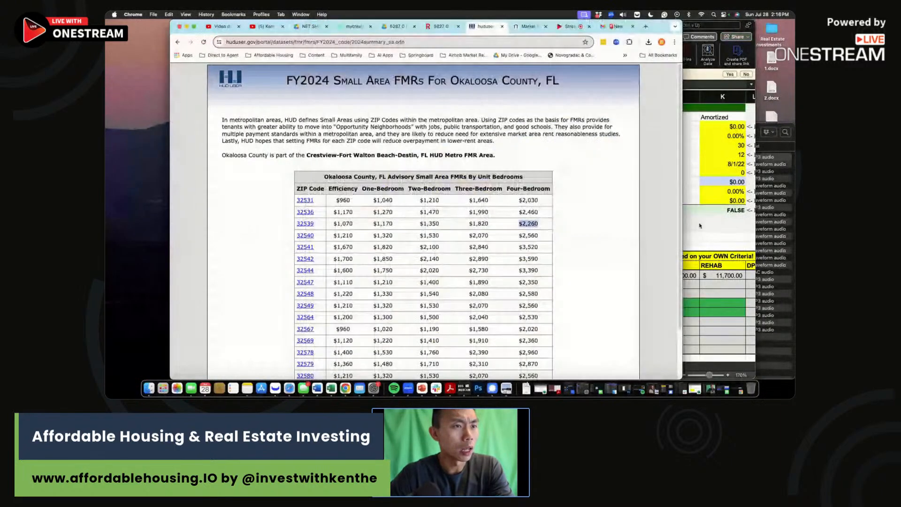
pyautogui.click(701, 222)
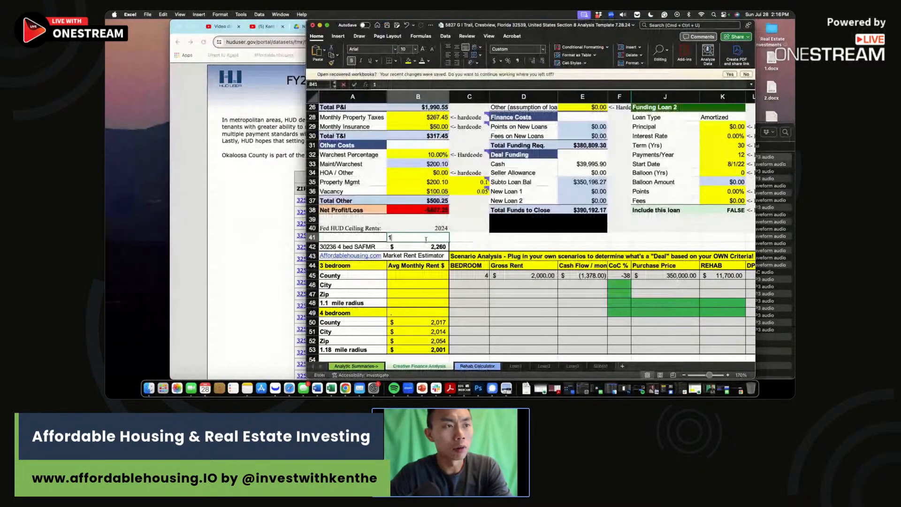
pyautogui.write('1820')
pyautogui.press('Return')
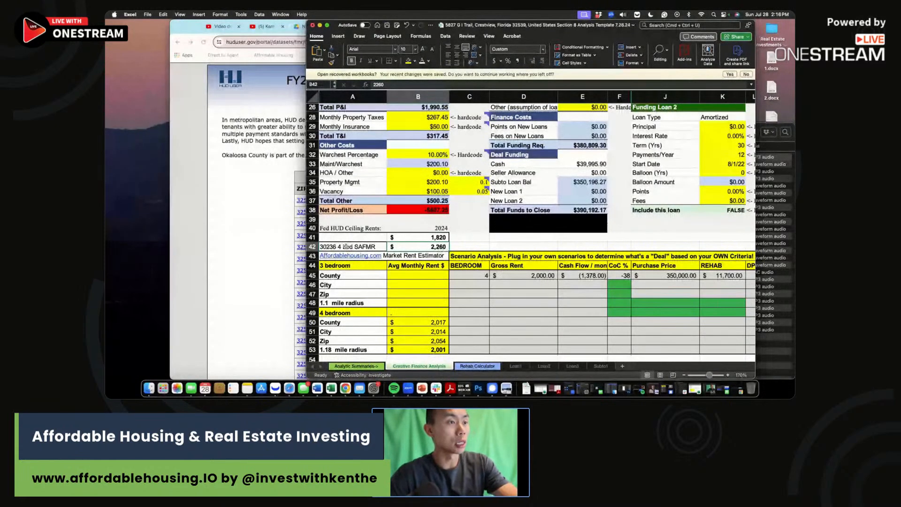
# Step: Check the ZIP code in the HUD table and change the label in cell A42 to "32539 4 bed SAFMR"
pyautogui.click(288, 228)
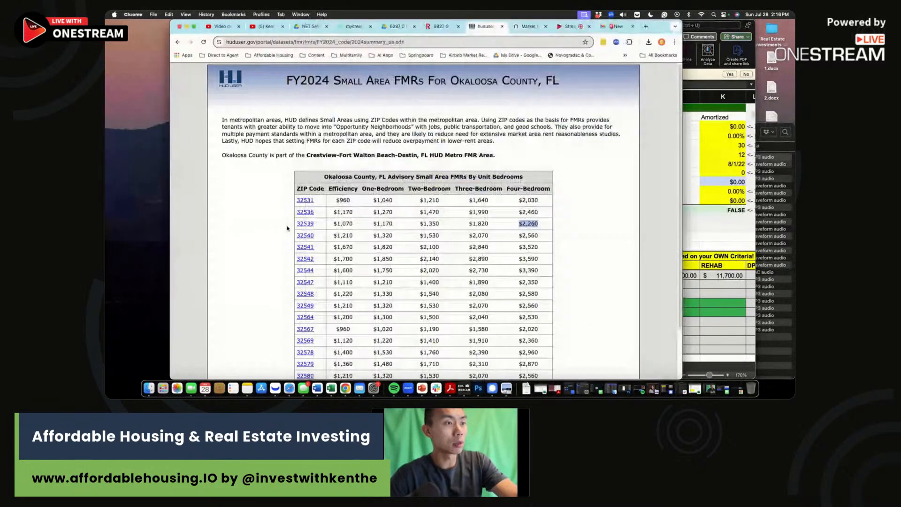
pyautogui.click(695, 227)
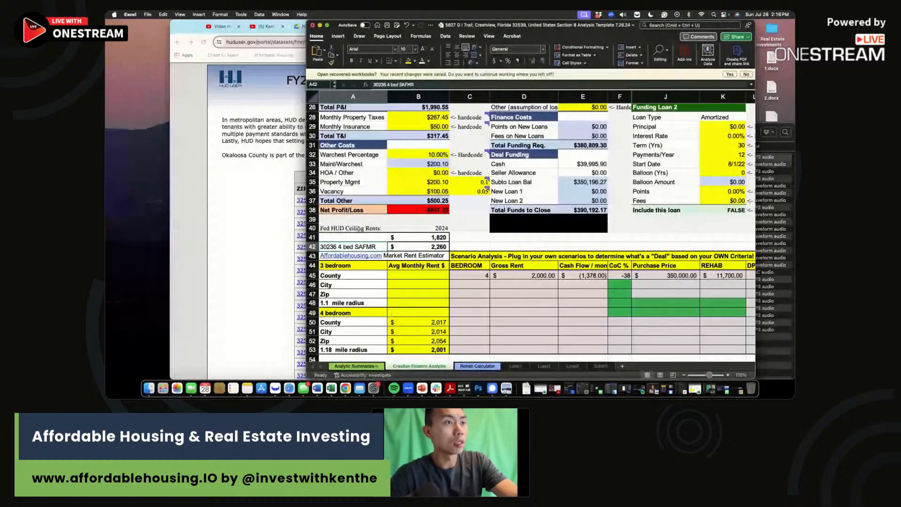
pyautogui.click(376, 84)
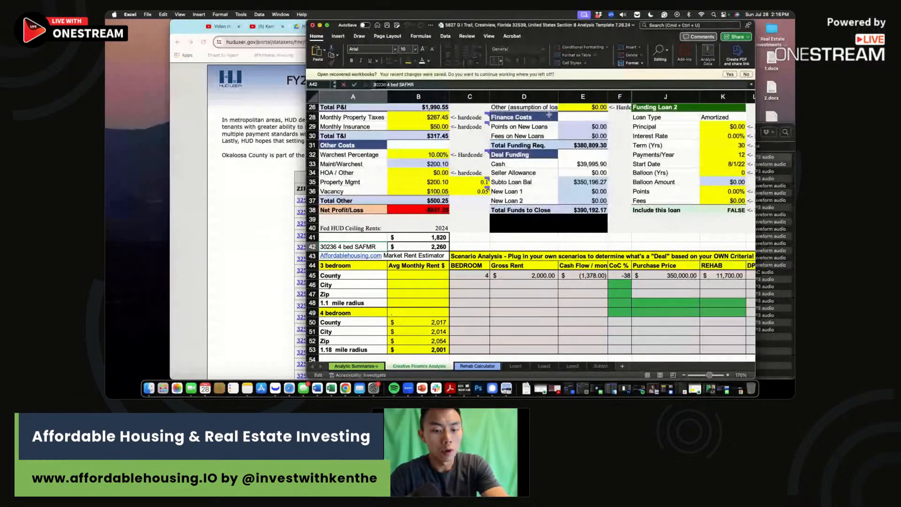
pyautogui.write('32539')
pyautogui.press('Return')
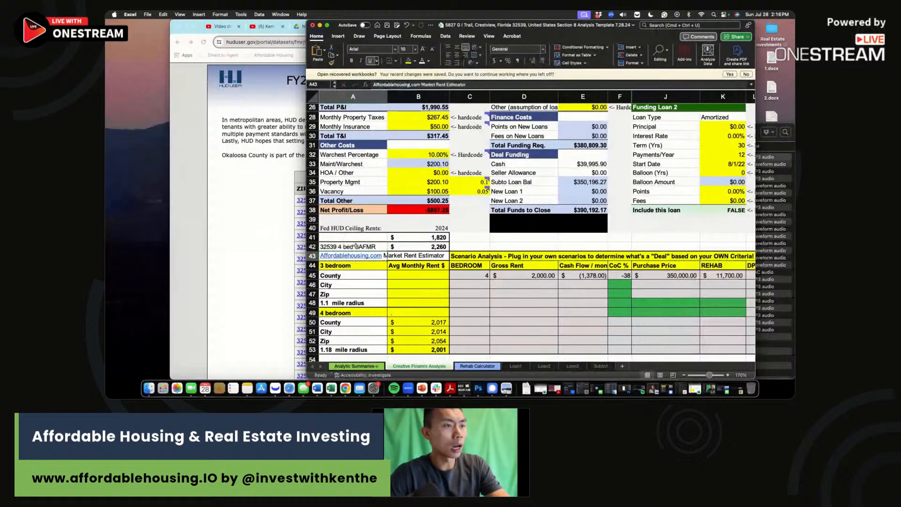
# Step: Copy the 4 bed SAFMR label into cell A41 and edit it to read "32539 3 bed SAFMR"
pyautogui.click(358, 247)
pyautogui.press('super+c')
pyautogui.click(359, 238)
pyautogui.press('super+v')
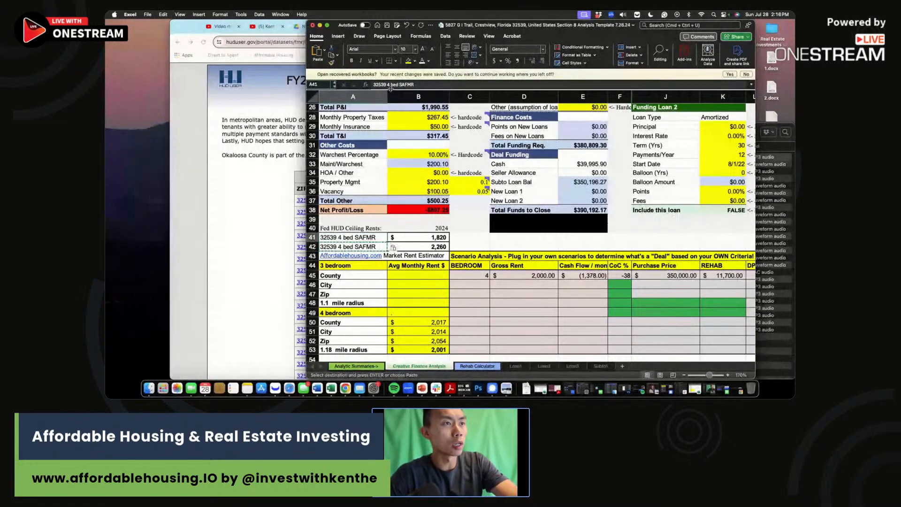
pyautogui.click(391, 85)
pyautogui.press('BackSpace')
pyautogui.write('3')
pyautogui.click(441, 239)
pyautogui.click(458, 237)
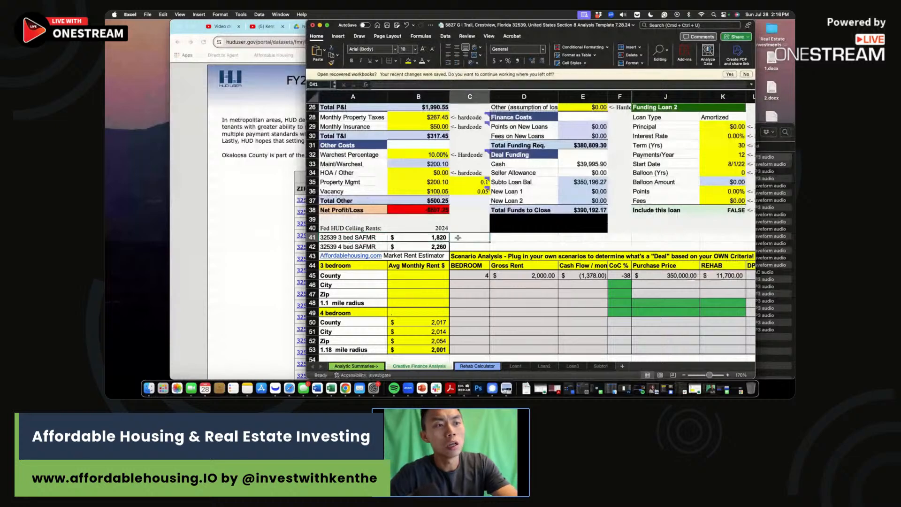
pyautogui.moveTo(438, 237); pyautogui.dragTo(430, 247)
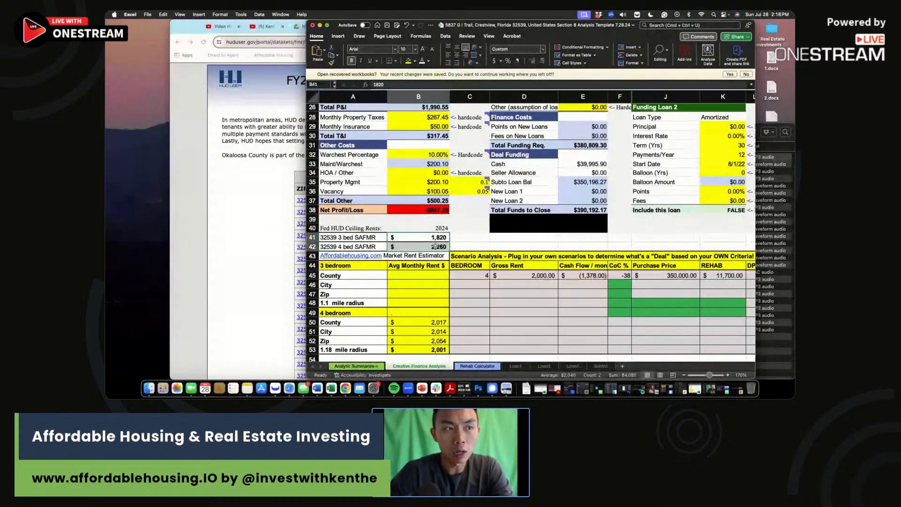
pyautogui.click(431, 247)
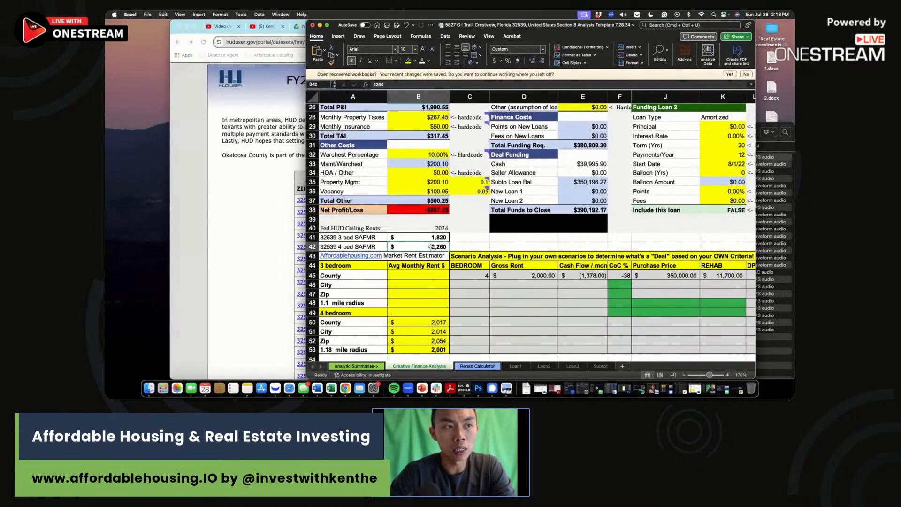
pyautogui.hscroll(1, 438, 239)
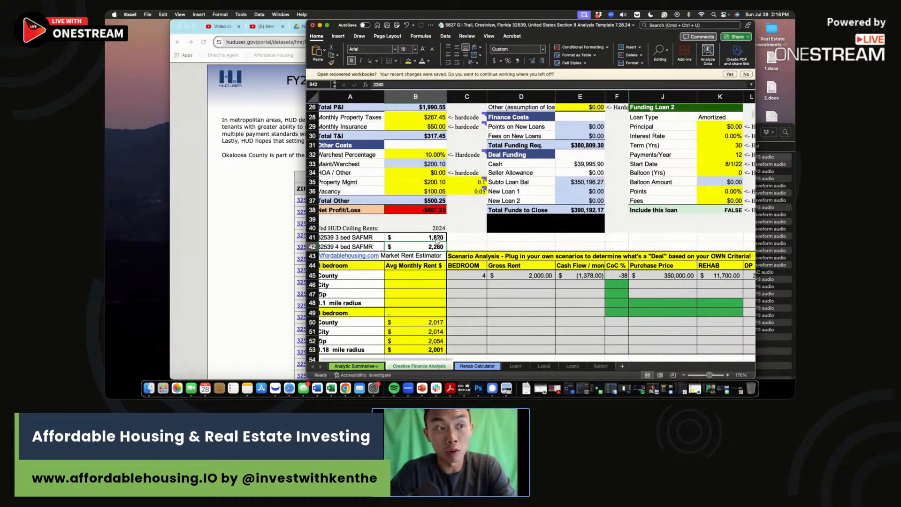
pyautogui.click(425, 249)
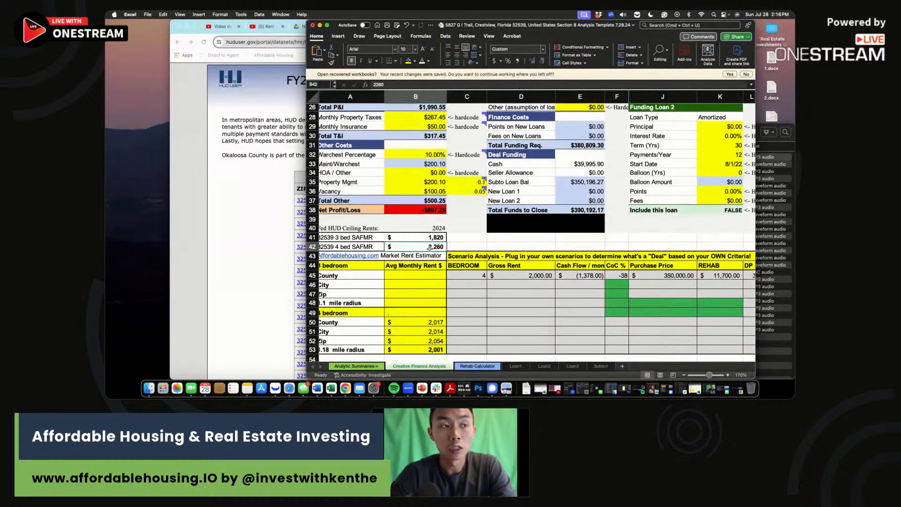
# Step: Switch to Chrome and open AffordableHousing.com's Market Rent Estimator to view the property's four-bedroom rent estimates
pyautogui.click(250, 231)
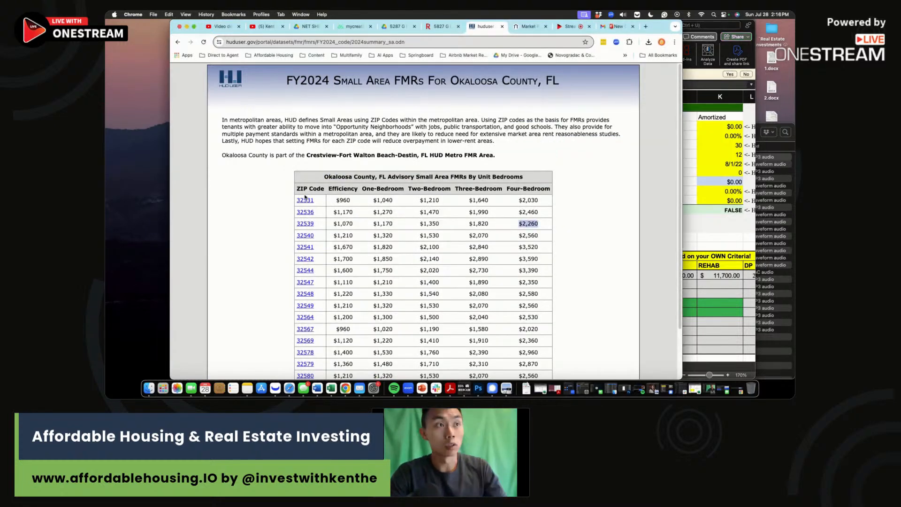
pyautogui.click(530, 26)
pyautogui.moveTo(663, 28); pyautogui.dragTo(775, 27)
pyautogui.click(402, 110)
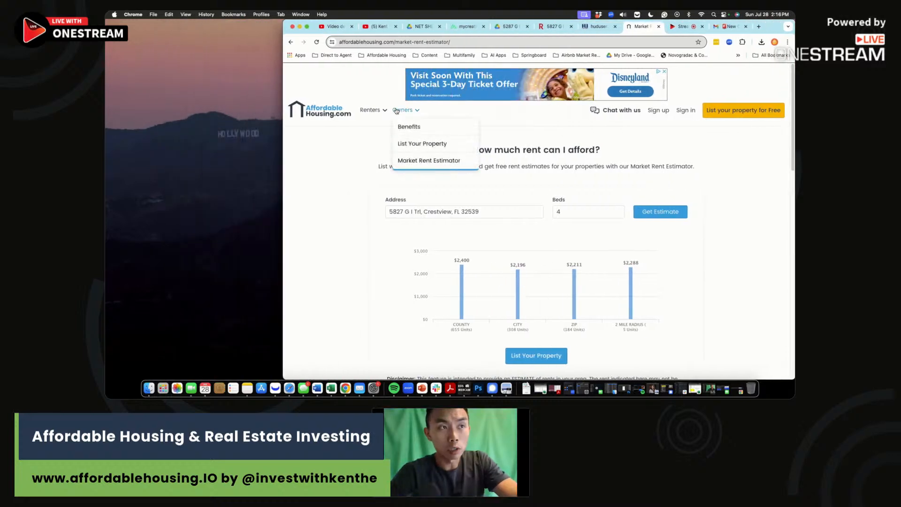
pyautogui.click(421, 161)
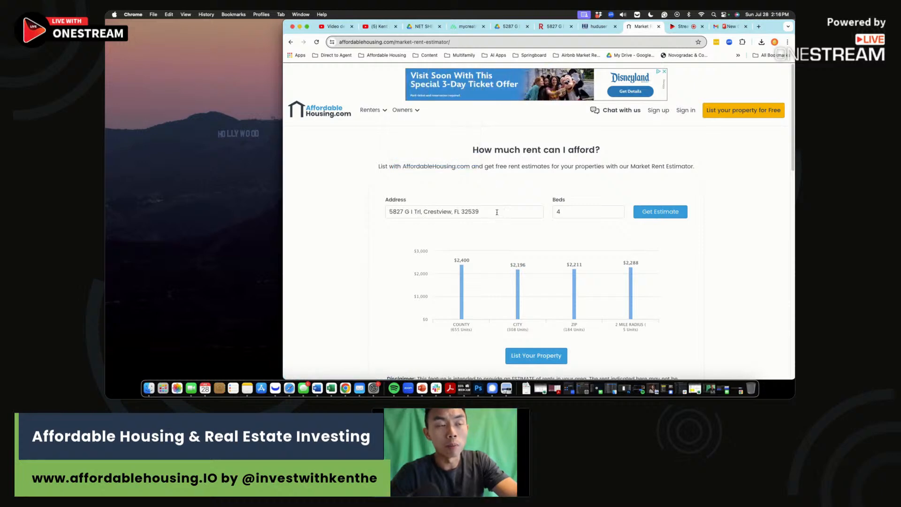
pyautogui.moveTo(773, 25); pyautogui.dragTo(646, 26)
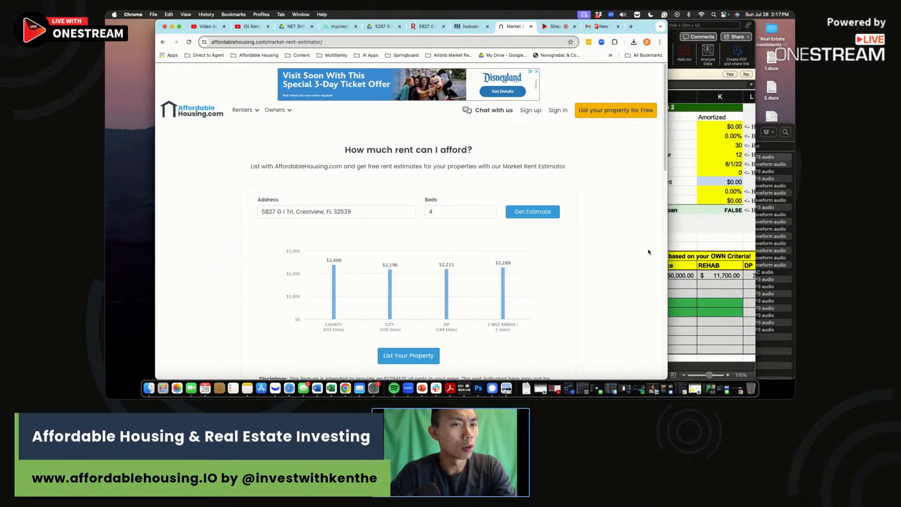
# Step: Switch to Excel and change the radius label in cell A53, under 4 bedroom, to 2 mile radius
pyautogui.click(693, 201)
pyautogui.scroll(-3, 693, 201)
pyautogui.click(332, 311)
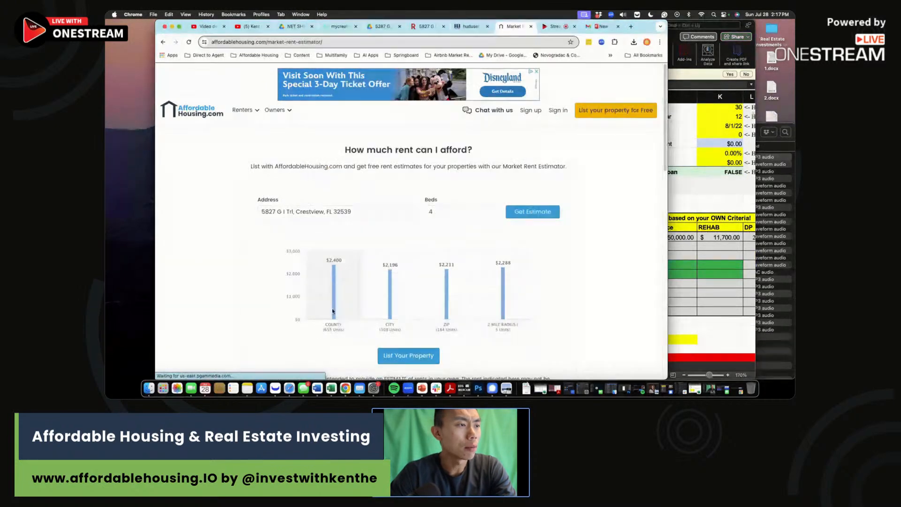
pyautogui.click(689, 292)
pyautogui.click(345, 312)
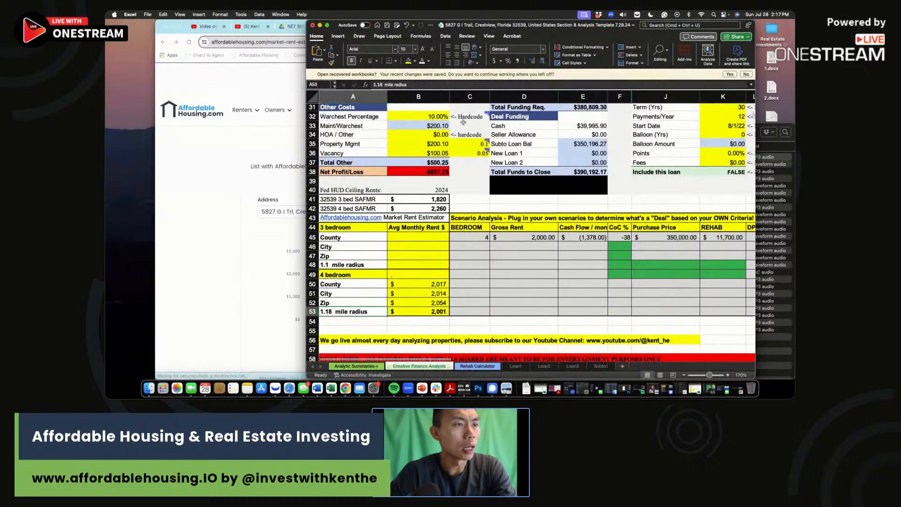
pyautogui.moveTo(384, 85); pyautogui.dragTo(373, 85)
pyautogui.write('2')
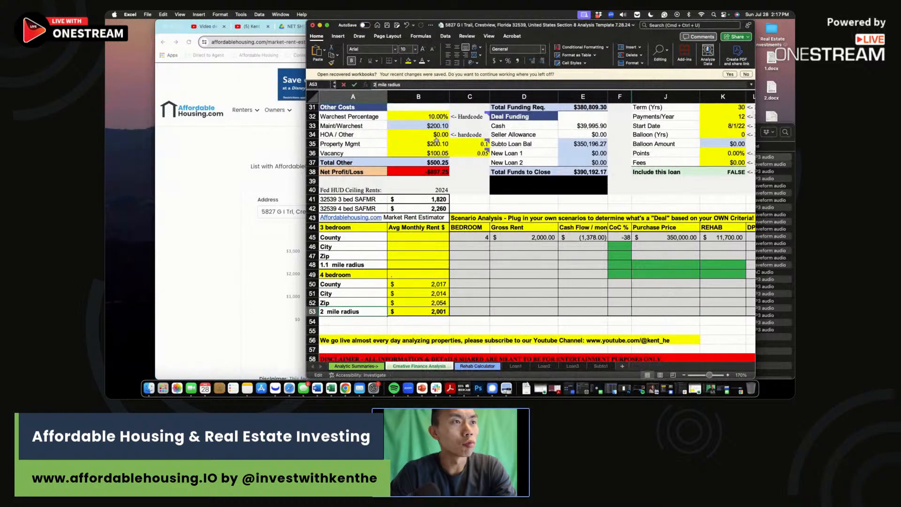
pyautogui.click(436, 208)
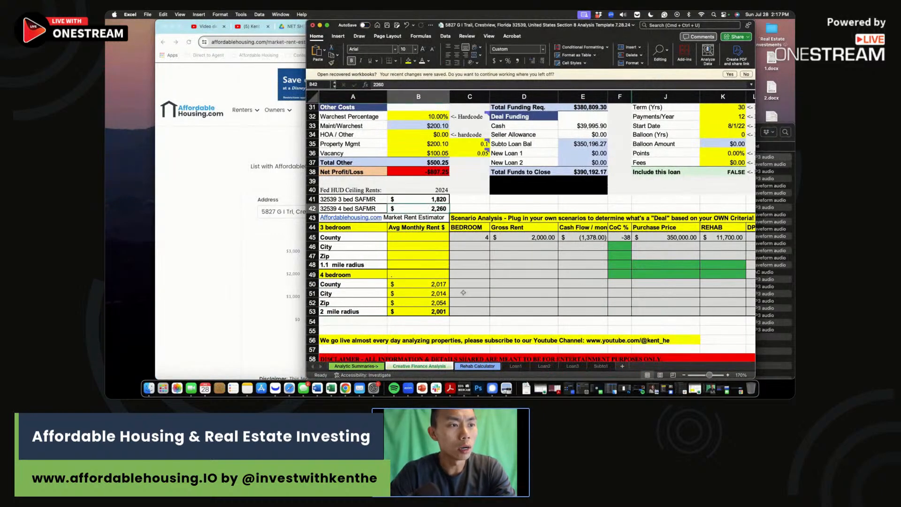
# Step: Enter 2288 as the four-bedroom average monthly rent for the 2 mile radius in cell B53
pyautogui.click(442, 310)
pyautogui.write('2288')
pyautogui.press('Return')
pyautogui.click(434, 209)
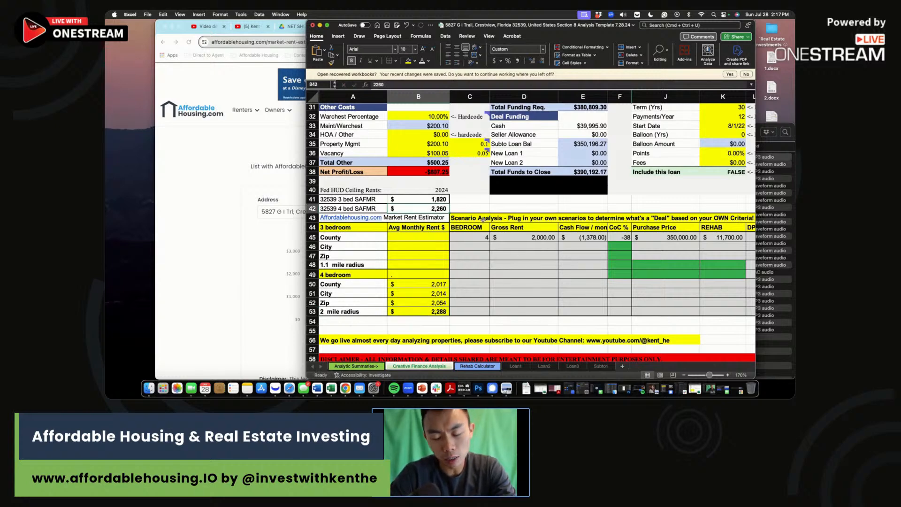
# Step: Compare the four-bedroom market rents for the ZIP and 2 mile radius with the 4 bed SAFMR amount
pyautogui.click(434, 303)
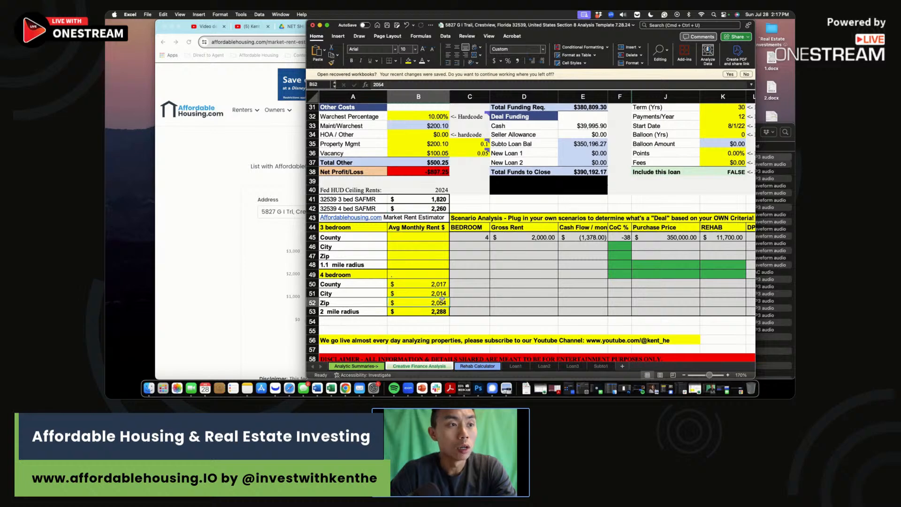
pyautogui.click(437, 311)
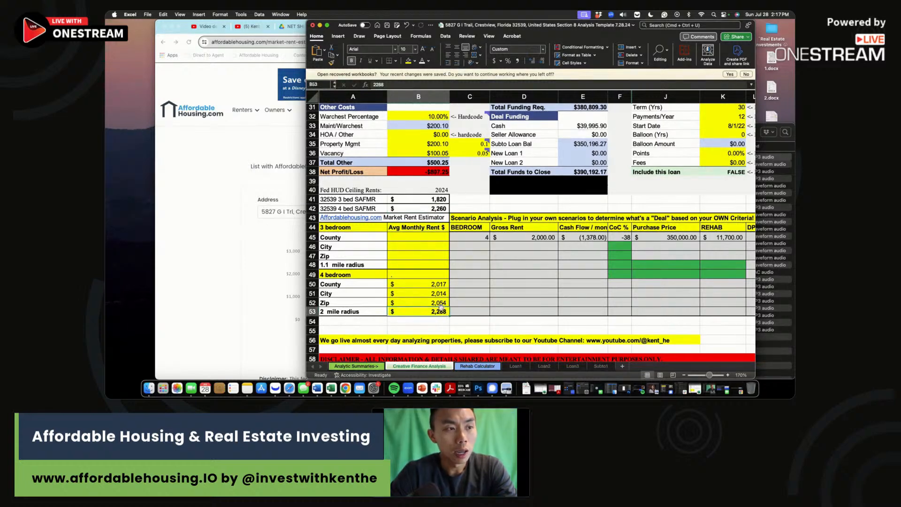
pyautogui.click(440, 303)
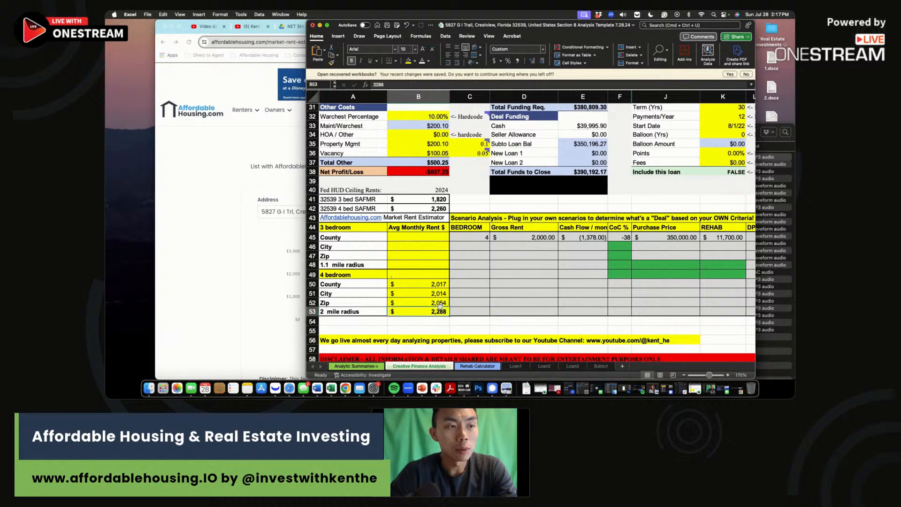
pyautogui.click(442, 208)
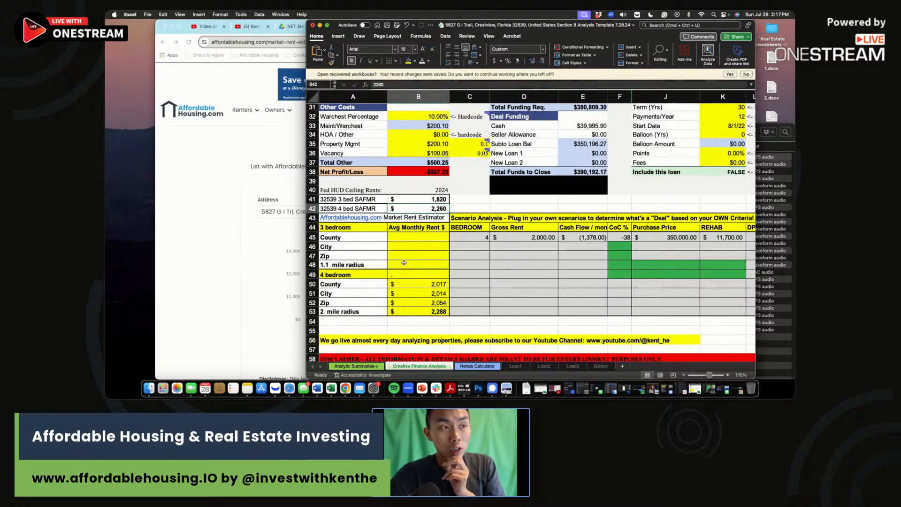
pyautogui.hscroll(1, 408, 261)
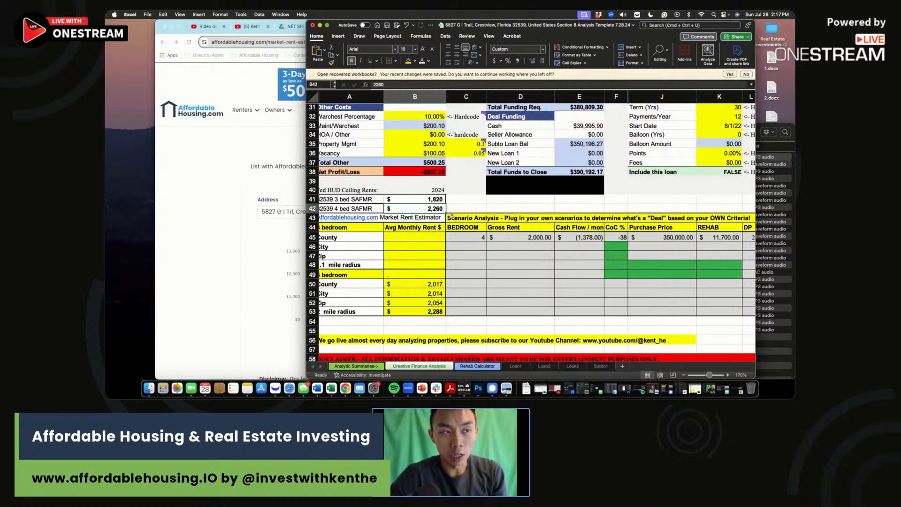
pyautogui.click(456, 210)
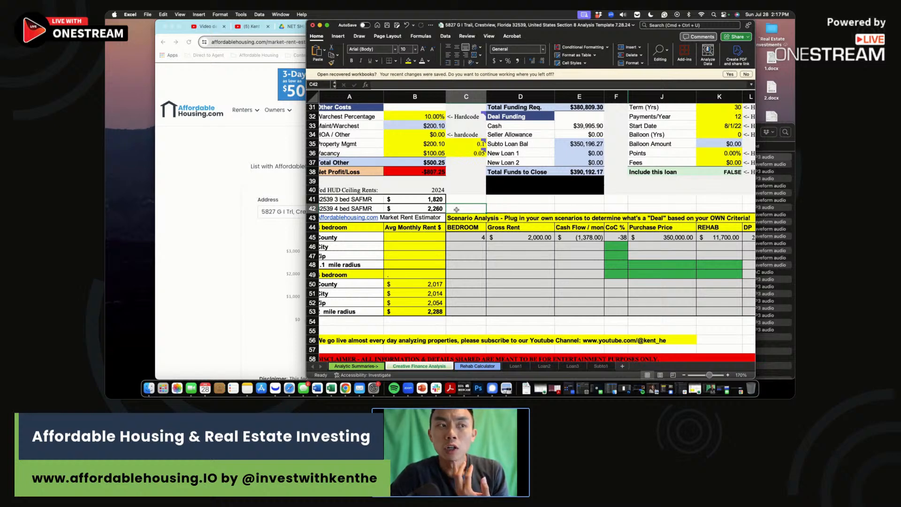
pyautogui.click(427, 209)
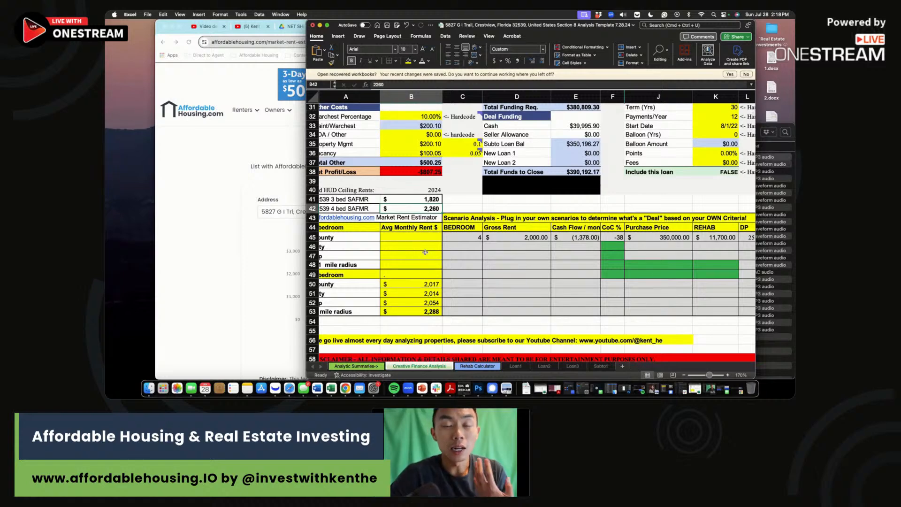
pyautogui.moveTo(463, 237); pyautogui.dragTo(474, 256)
pyautogui.click(471, 262)
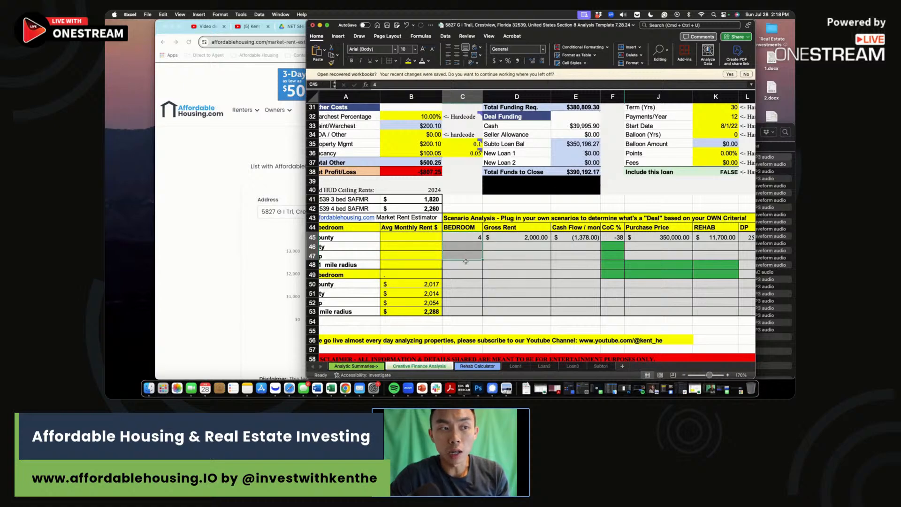
pyautogui.click(465, 263)
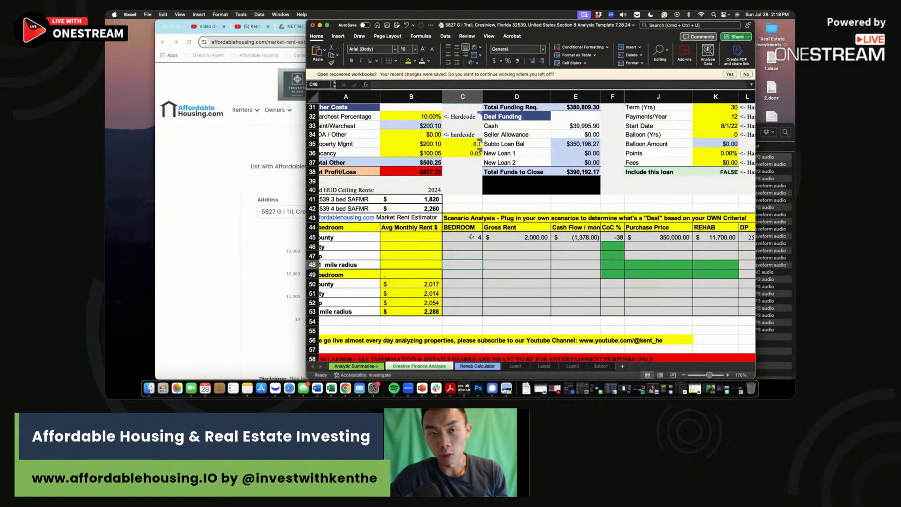
pyautogui.moveTo(471, 237); pyautogui.dragTo(472, 268)
pyautogui.click(475, 264)
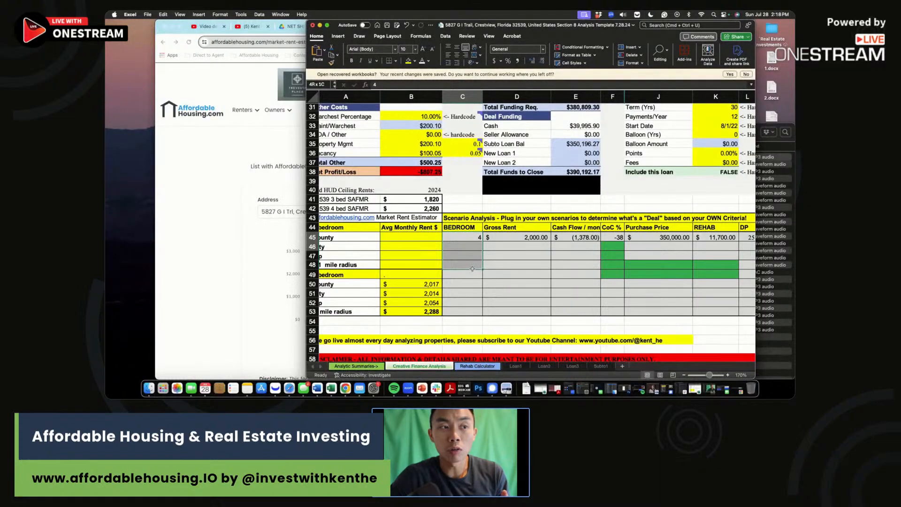
pyautogui.click(471, 264)
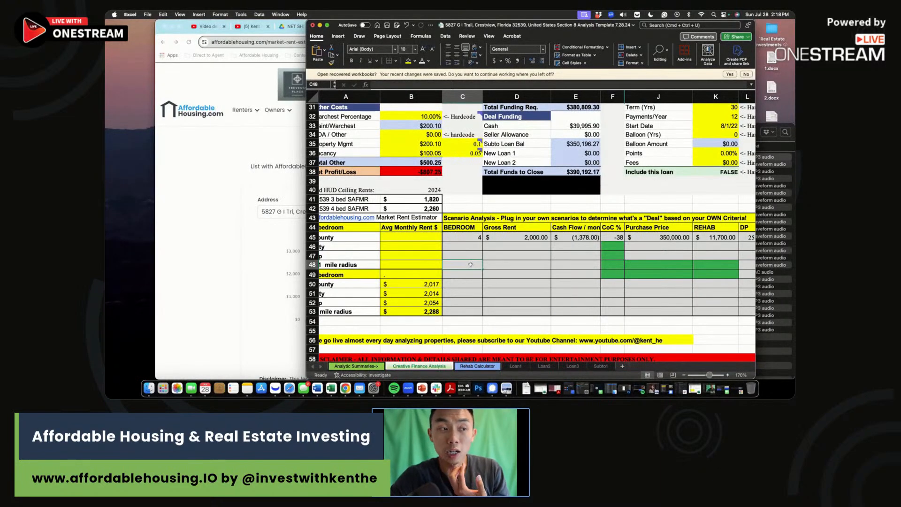
# Step: Set Monthly Income Rents in cell B16 to 2288 and check the Net Profit/Loss row
pyautogui.click(419, 311)
pyautogui.scroll(10, 429, 206)
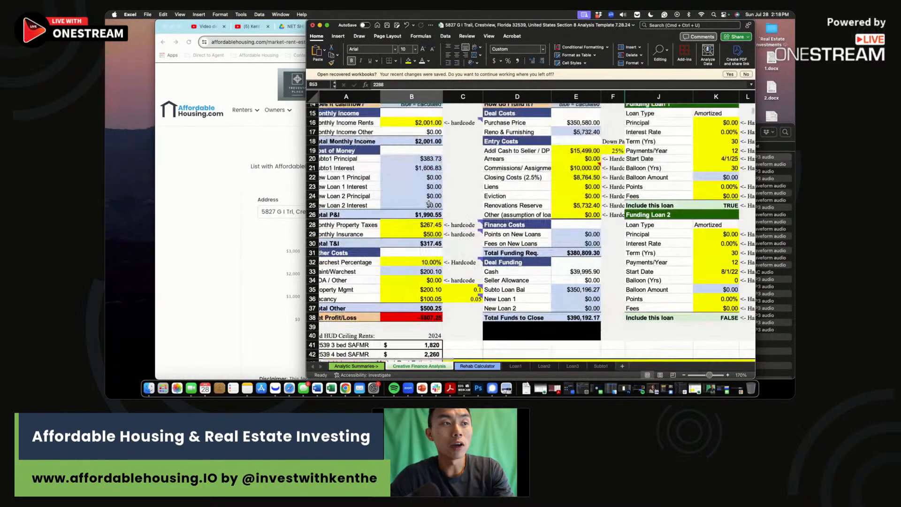
pyautogui.click(422, 207)
pyautogui.write('2288')
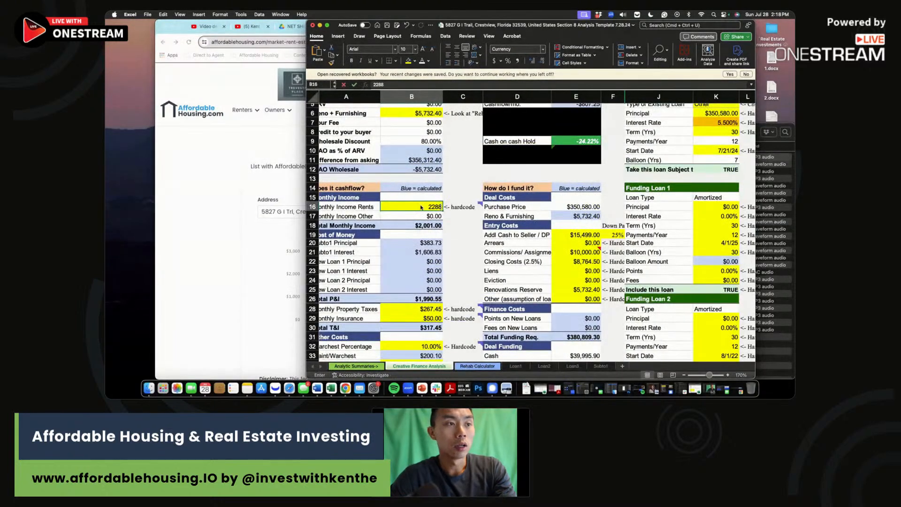
pyautogui.press('Return')
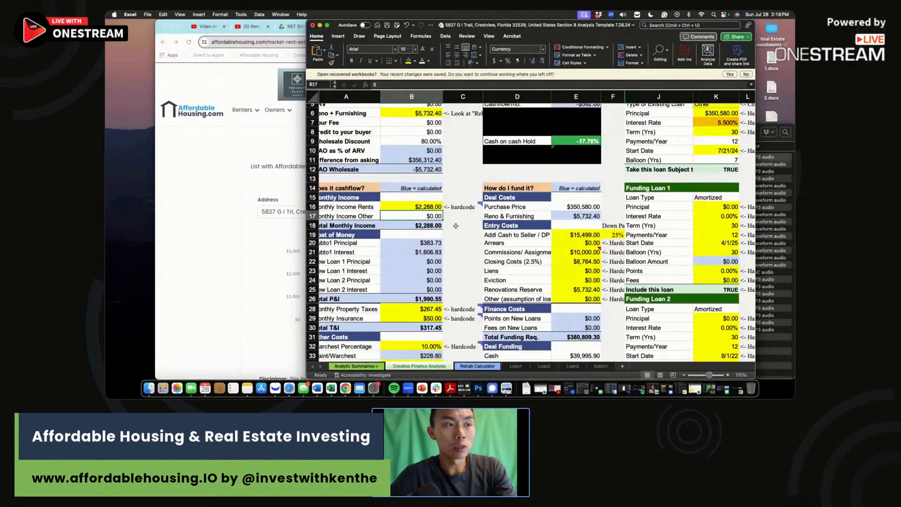
pyautogui.scroll(-2, 456, 226)
pyautogui.scroll(-4, 429, 248)
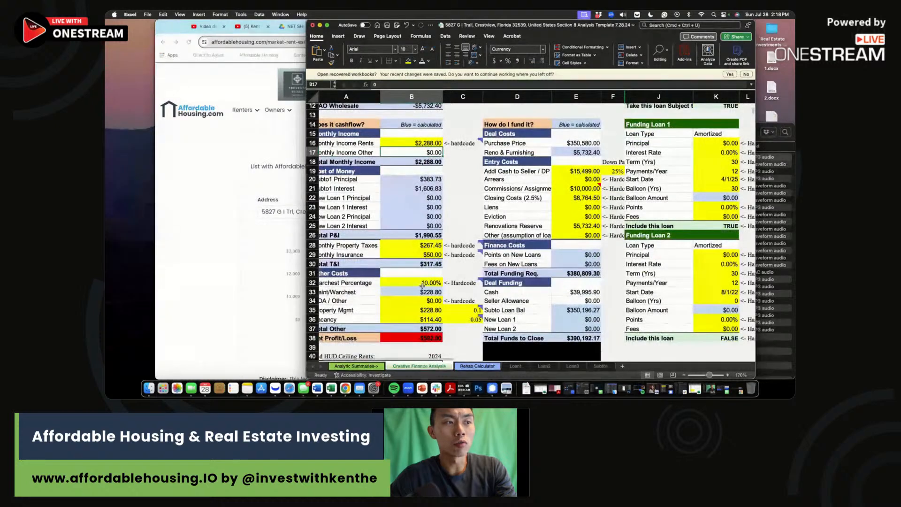
pyautogui.scroll(-2, 428, 261)
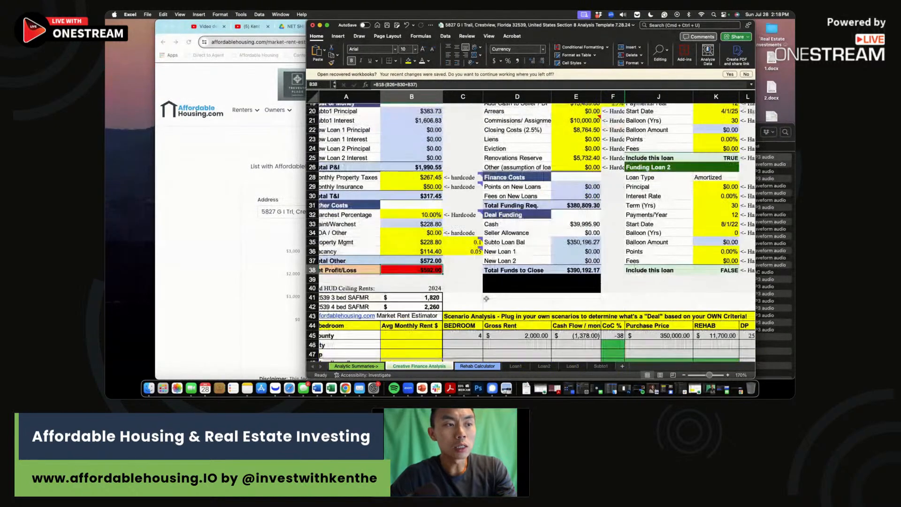
# Step: In scenario analysis row 45, set Gross Rent to 2288 and the monthly Cash Flow to 592
pyautogui.click(474, 335)
pyautogui.scroll(-2, 502, 337)
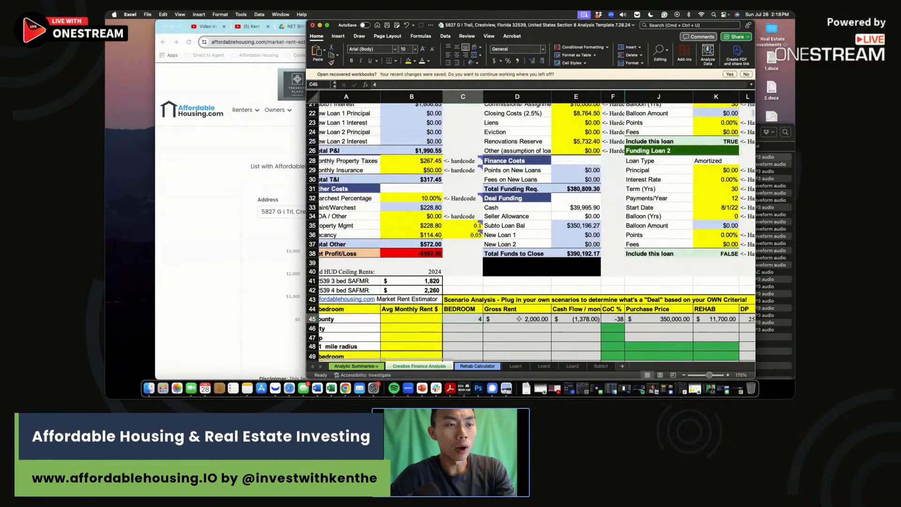
pyautogui.click(517, 319)
pyautogui.write('2288')
pyautogui.click(577, 319)
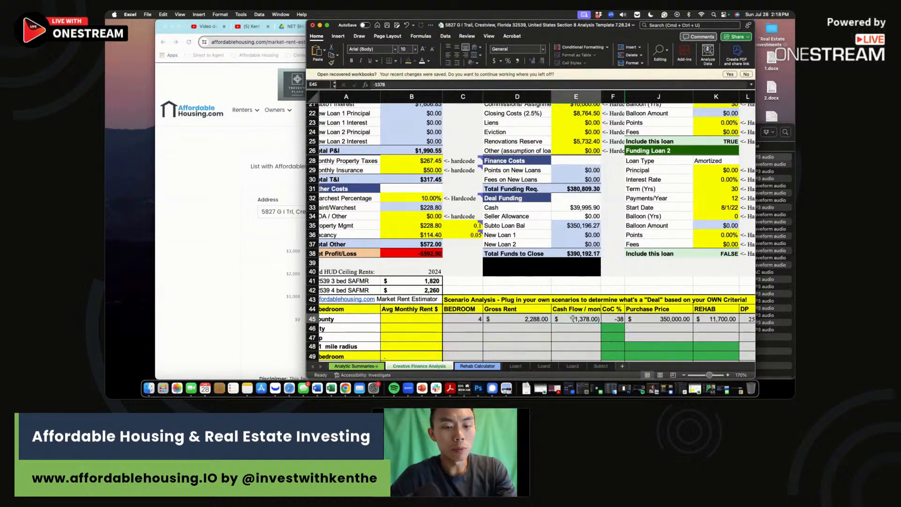
pyautogui.write('-29')
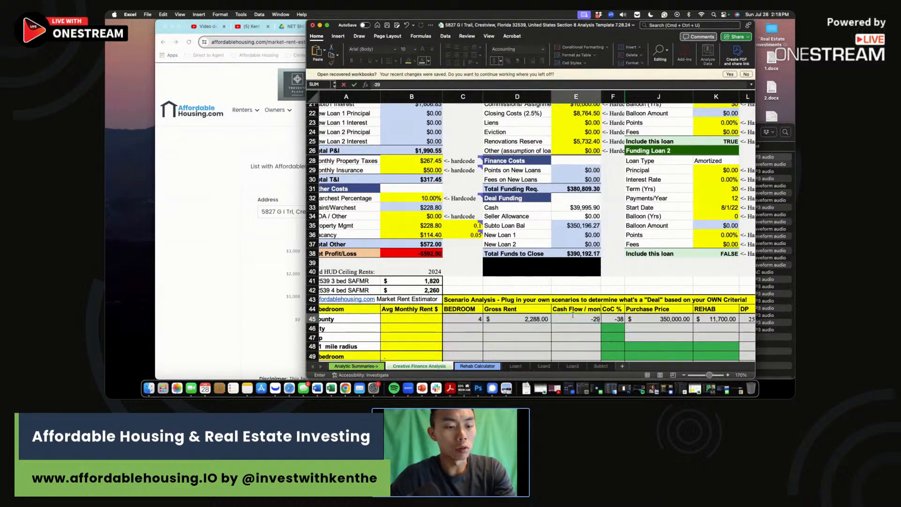
pyautogui.press('Return')
# Step: Set CoC % to -18 in the four-bedroom scenario row
pyautogui.scroll(3, 607, 280)
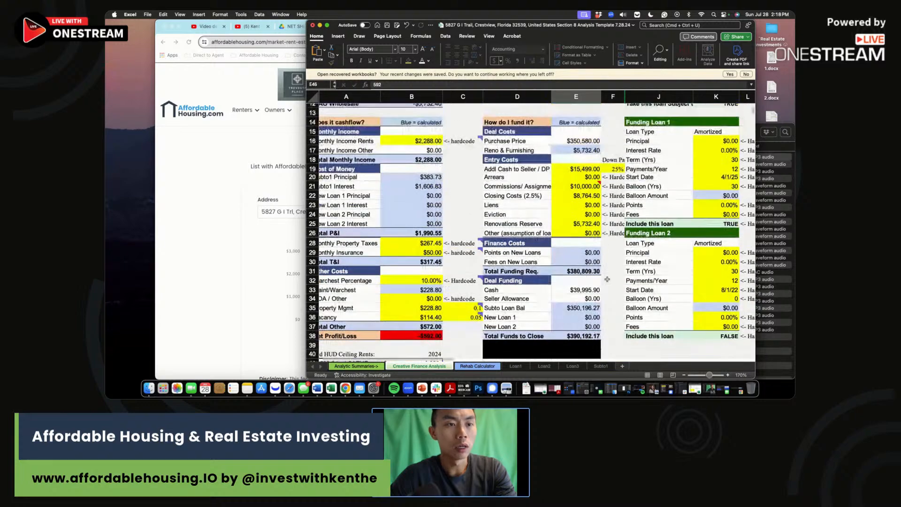
pyautogui.scroll(4, 607, 279)
pyautogui.moveTo(615, 25); pyautogui.dragTo(501, 25)
pyautogui.scroll(-9, 506, 263)
pyautogui.click(506, 268)
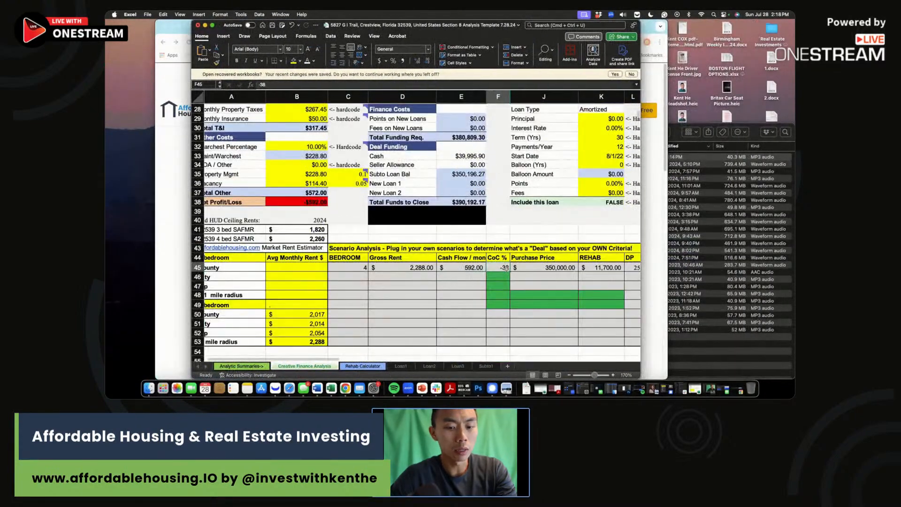
# Step: Enter 350000 as Purchase Price and 6000 as REHAB in scenario row 45
pyautogui.click(549, 267)
pyautogui.scroll(4, 551, 268)
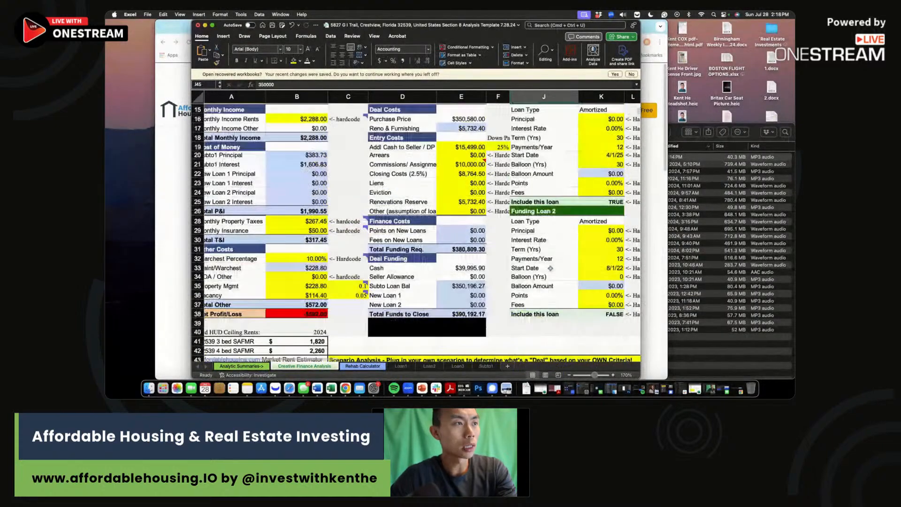
pyautogui.scroll(4, 550, 268)
pyautogui.write('350000')
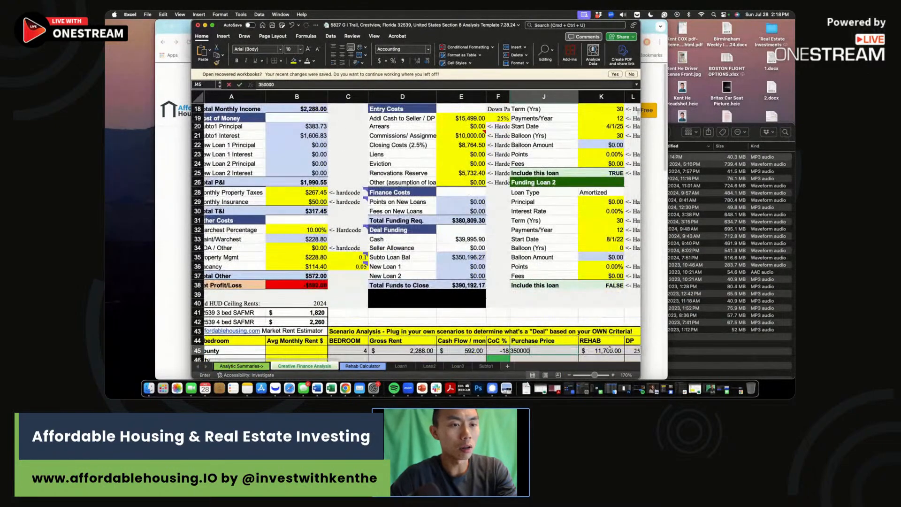
pyautogui.click(610, 350)
pyautogui.scroll(5, 501, 271)
pyautogui.scroll(-5, 500, 271)
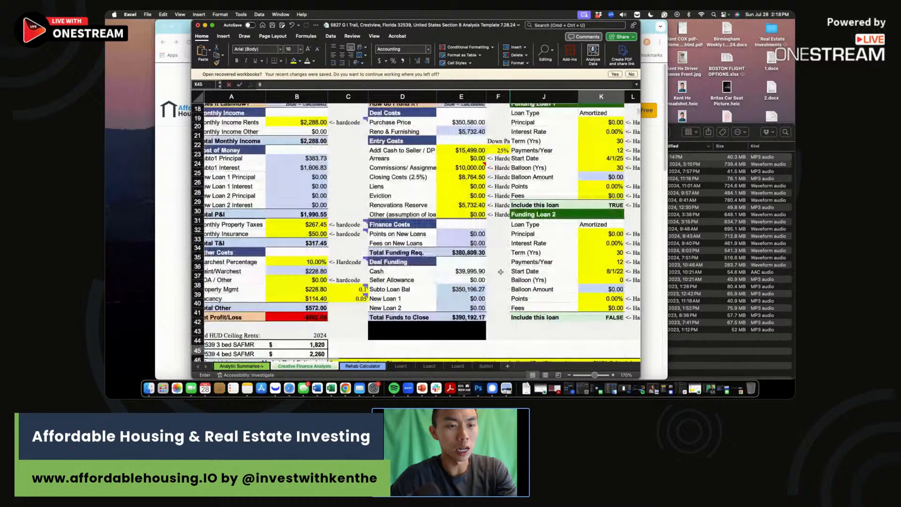
pyautogui.click(631, 341)
pyautogui.click(630, 341)
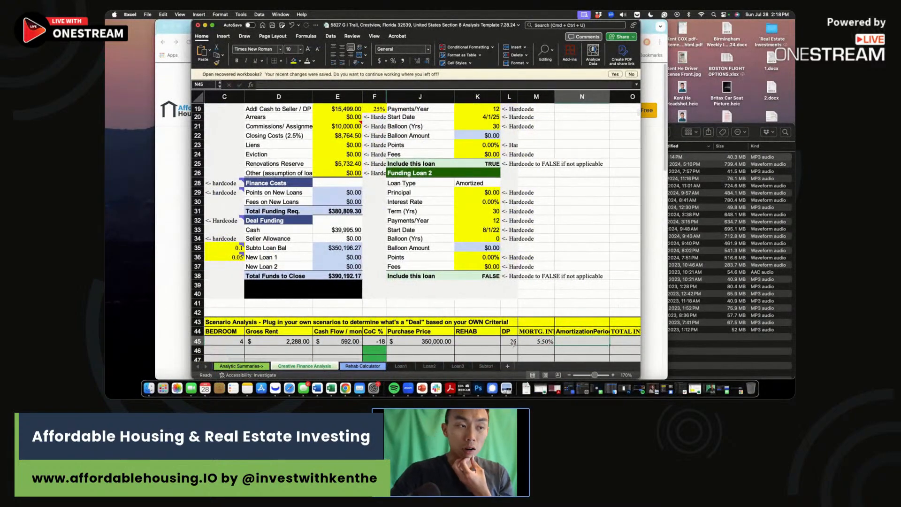
pyautogui.hscroll(-3, 469, 282)
pyautogui.click(449, 308)
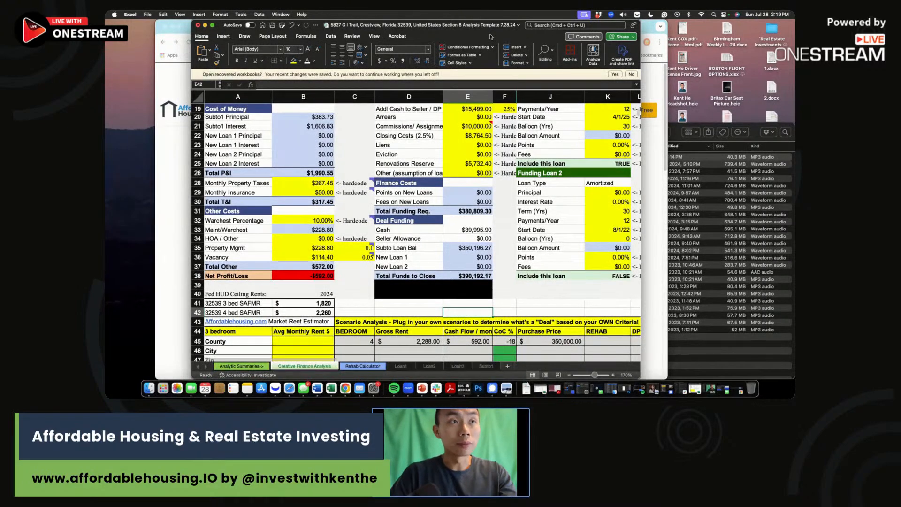
# Step: Switch to Chrome and review the property's financial information on the mycreativefinancing listing page
pyautogui.moveTo(490, 36); pyautogui.dragTo(565, 58)
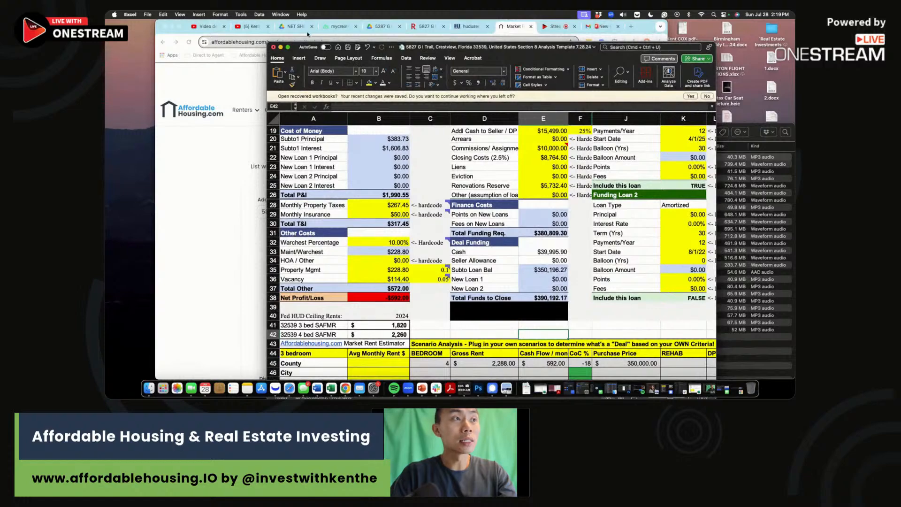
pyautogui.click(334, 26)
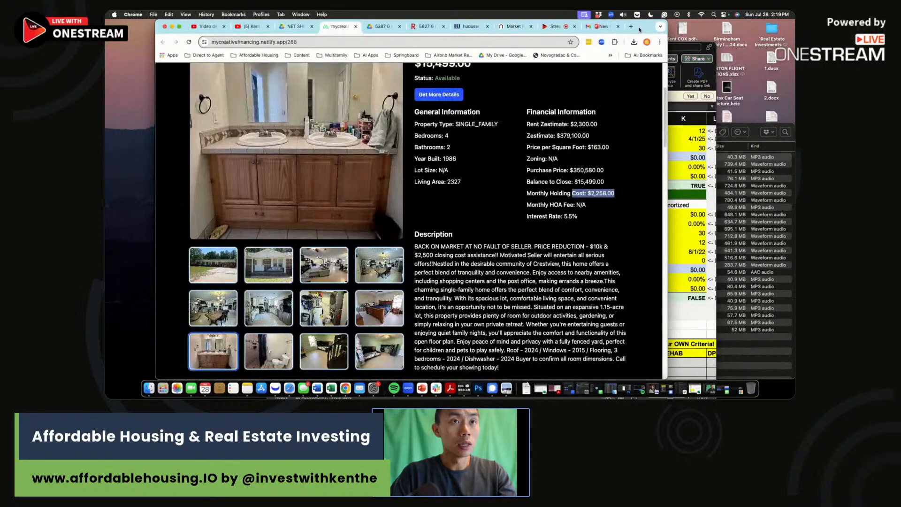
pyautogui.moveTo(639, 29); pyautogui.dragTo(569, 29)
pyautogui.scroll(3, 502, 284)
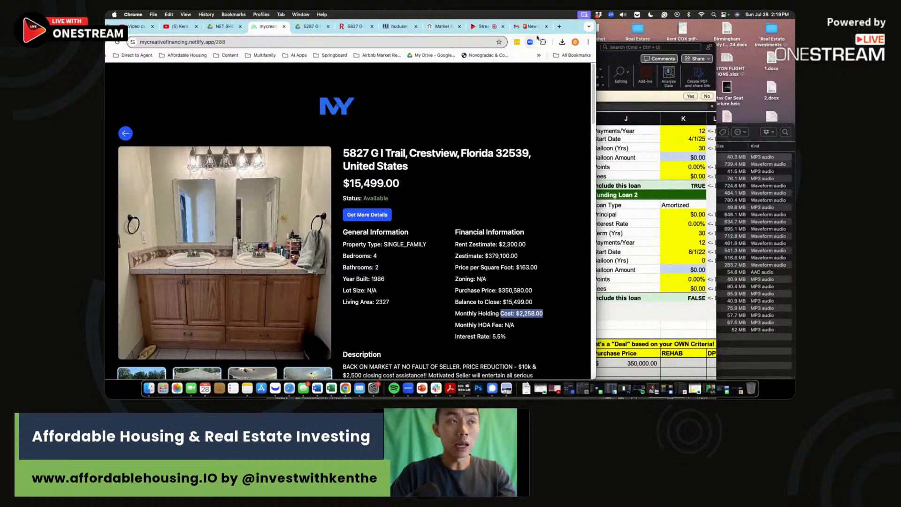
# Step: Open the affordablehousing.io home page in a new browser tab
pyautogui.click(559, 27)
pyautogui.write('aff')
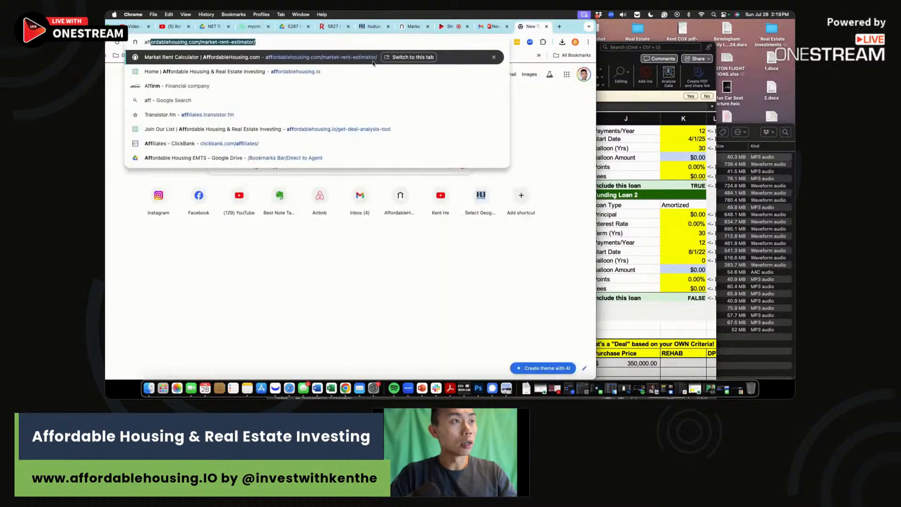
pyautogui.press('Down')
pyautogui.press('Return')
pyautogui.moveTo(571, 31); pyautogui.dragTo(591, 18)
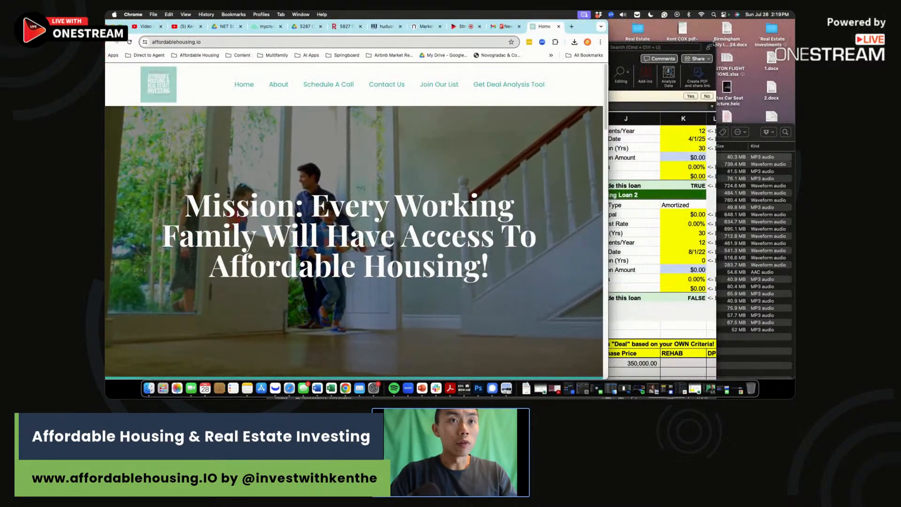
# Step: Resize the Excel window so the analysis sheet sits beside the browser window
pyautogui.click(714, 45)
pyautogui.moveTo(714, 44); pyautogui.dragTo(794, 20)
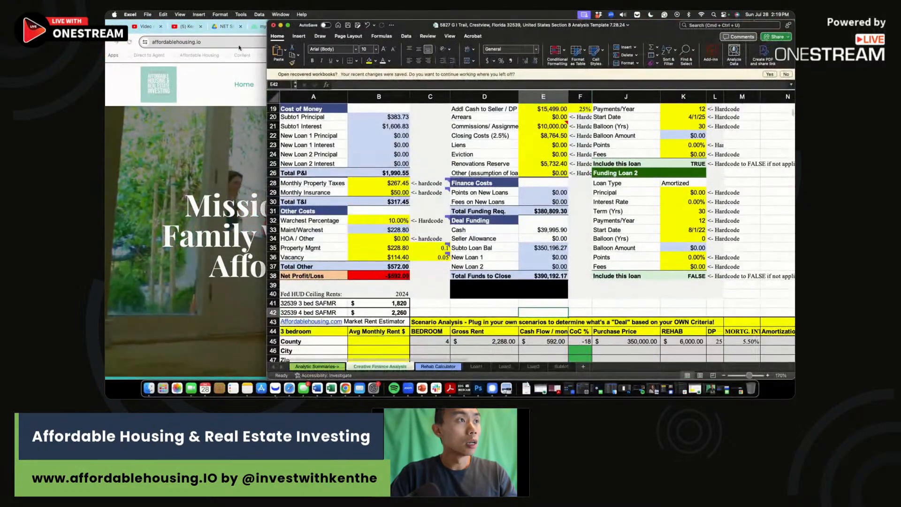
pyautogui.moveTo(267, 141); pyautogui.dragTo(501, 49)
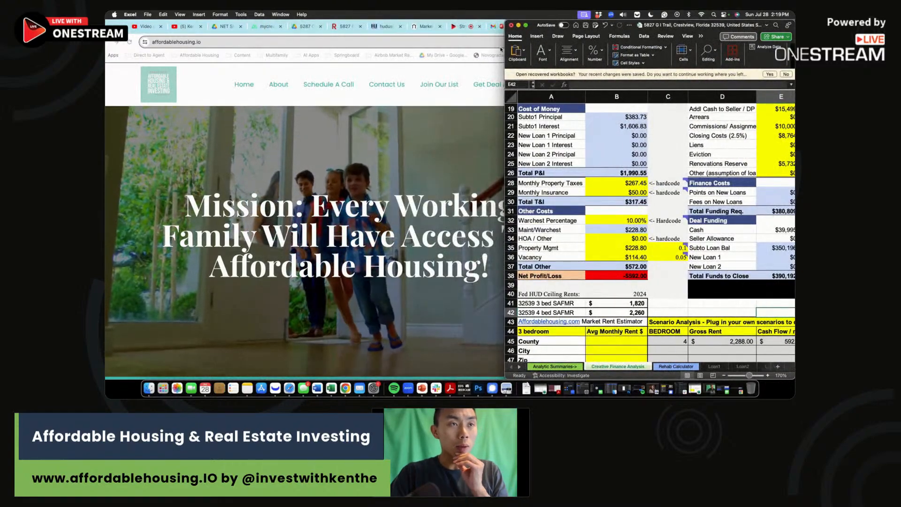
# Step: Open the Get Deal Analysis Tool page of affordablehousing.io in the browser
pyautogui.click(484, 75)
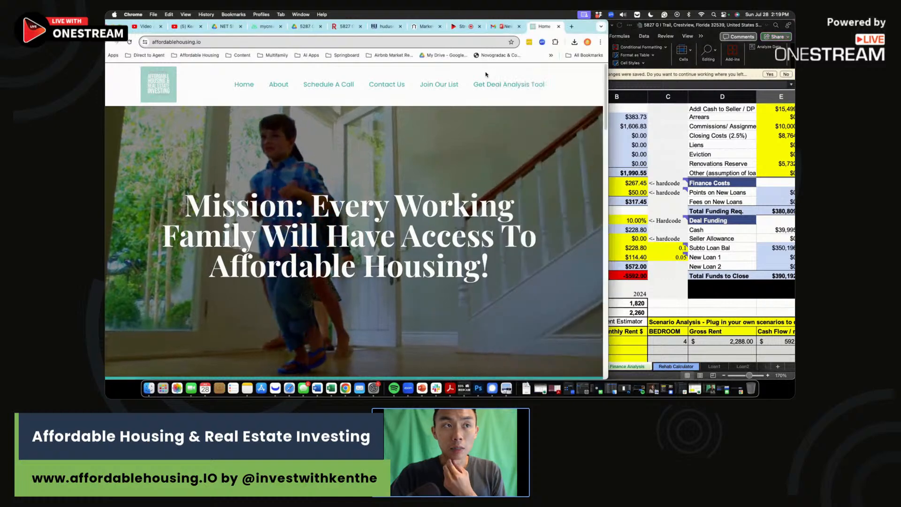
pyautogui.click(509, 85)
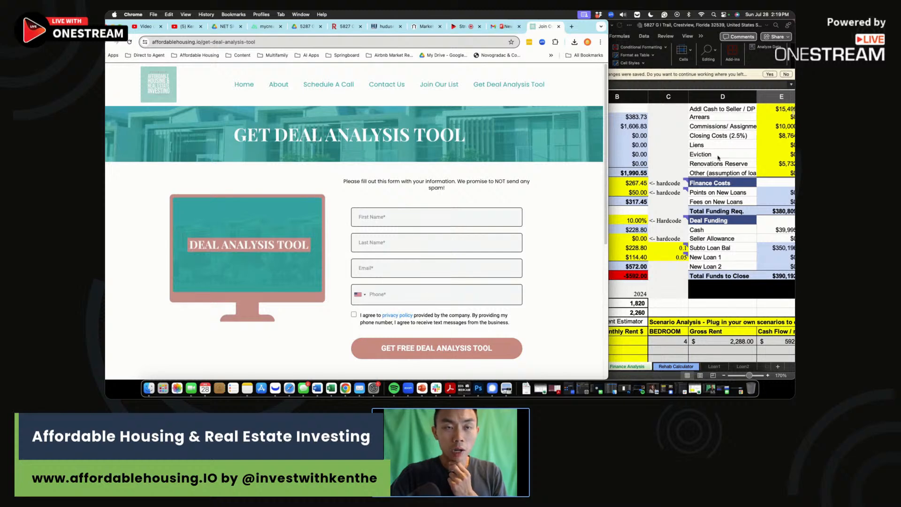
pyautogui.click(658, 233)
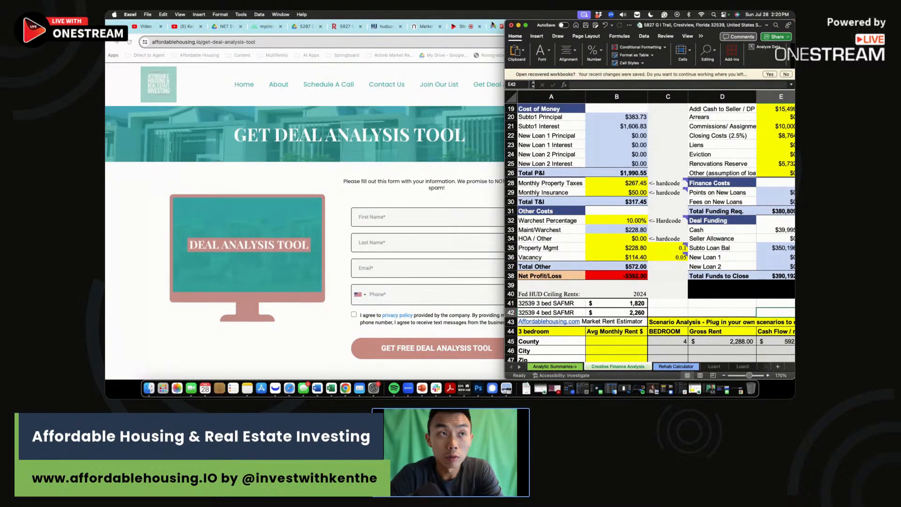
pyautogui.click(490, 42)
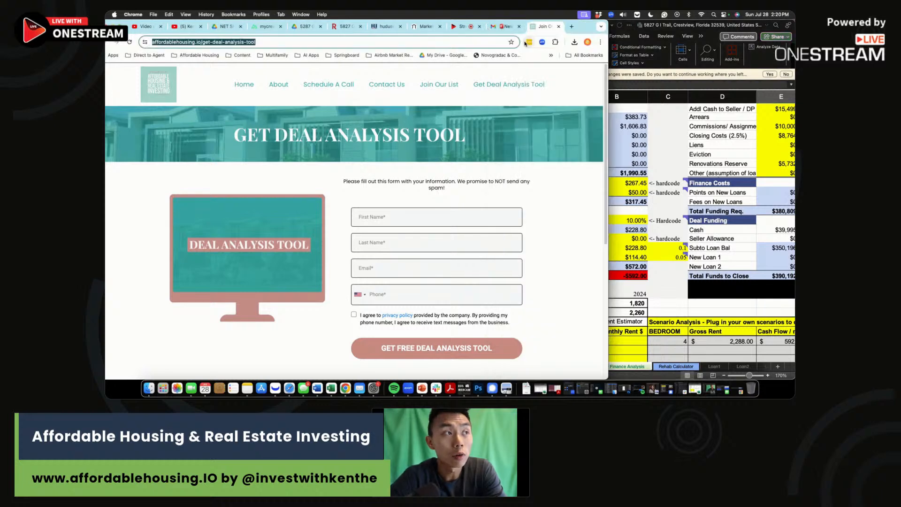
# Step: Browse the past live streams on the YouTube channel and return to its Videos list
pyautogui.click(183, 34)
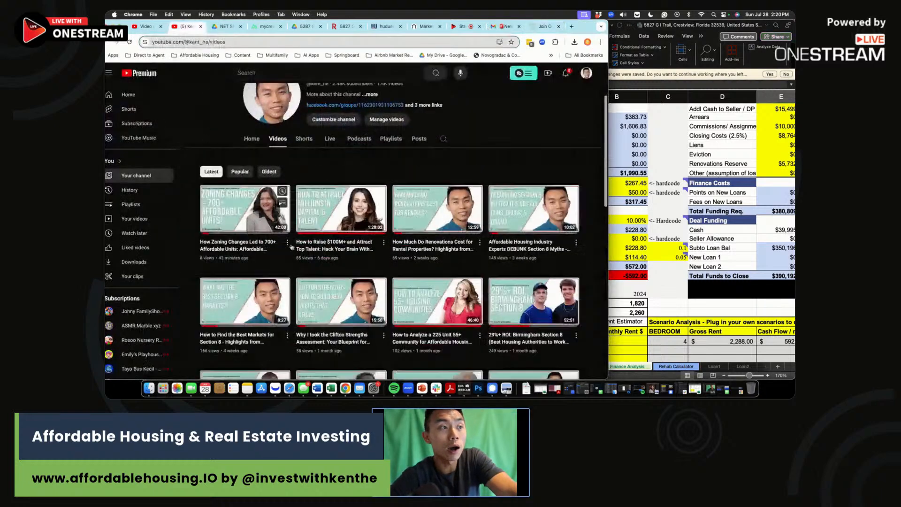
pyautogui.click(330, 139)
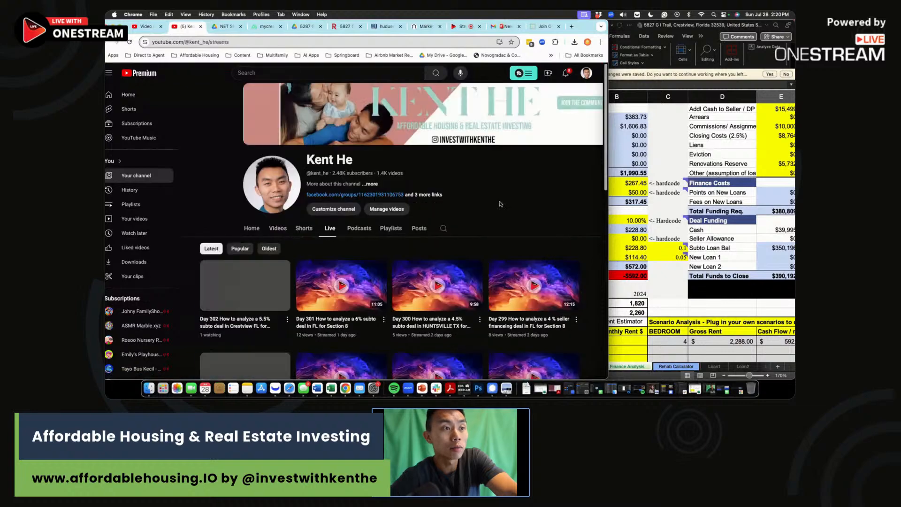
pyautogui.scroll(-4, 422, 211)
pyautogui.moveTo(591, 26); pyautogui.dragTo(655, 27)
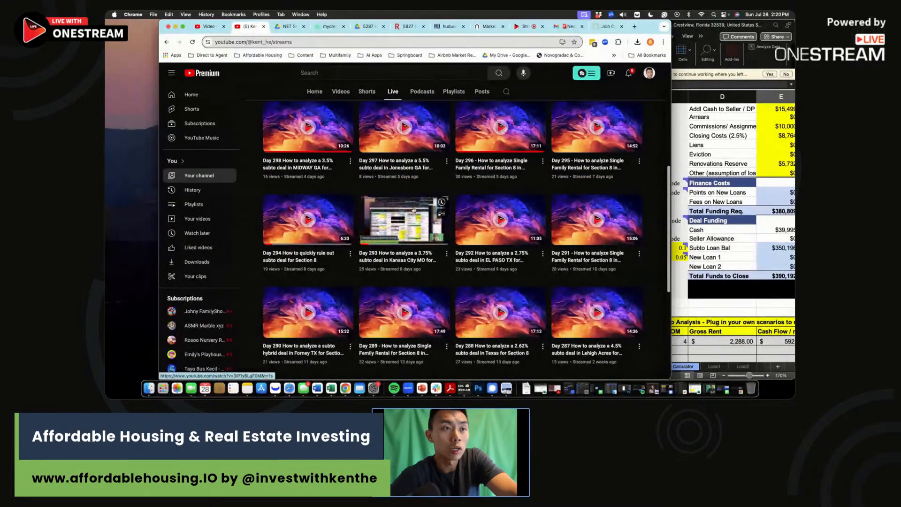
pyautogui.scroll(-2, 413, 209)
pyautogui.scroll(5, 413, 209)
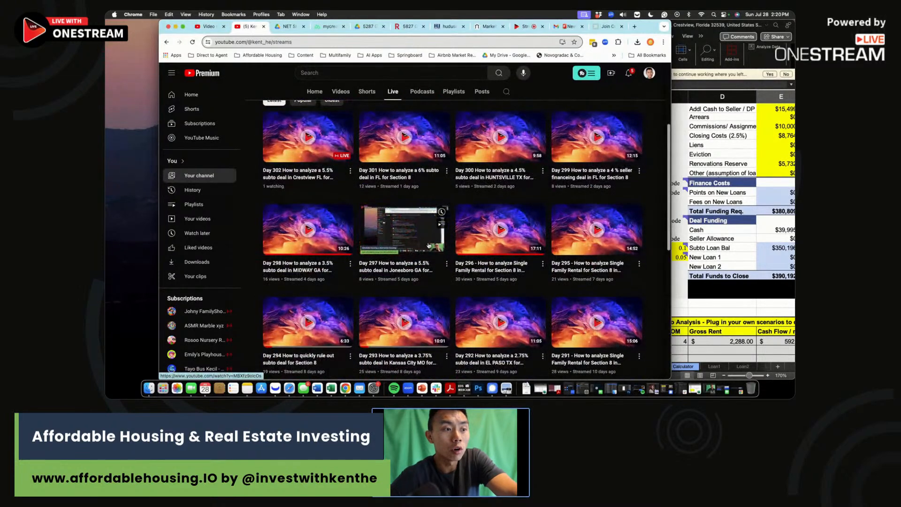
pyautogui.scroll(4, 417, 234)
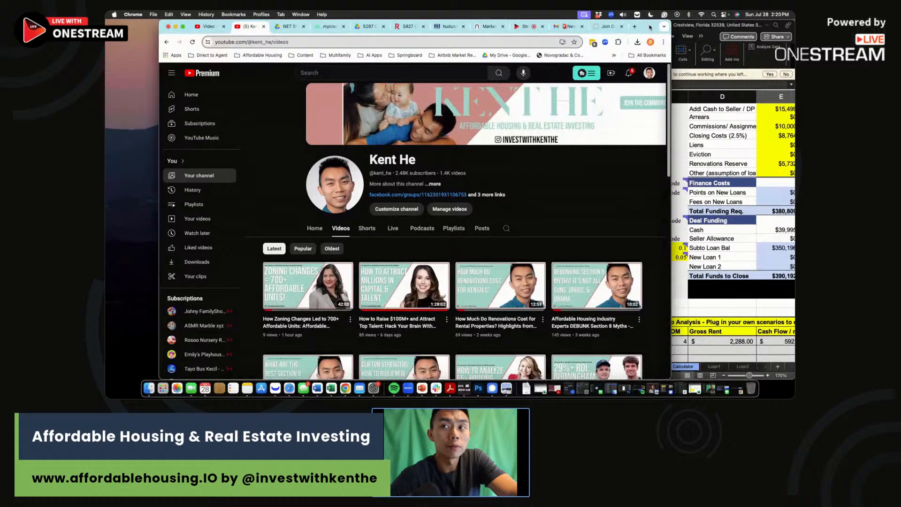
# Step: Switch to the OneStream studio page in the browser and end the live stream
pyautogui.moveTo(650, 27); pyautogui.dragTo(734, 13)
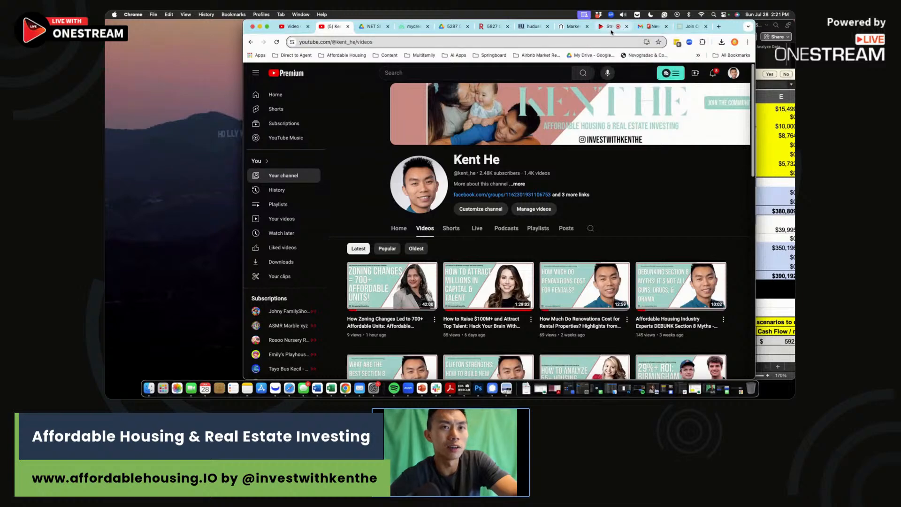
pyautogui.click(609, 27)
pyautogui.click(714, 78)
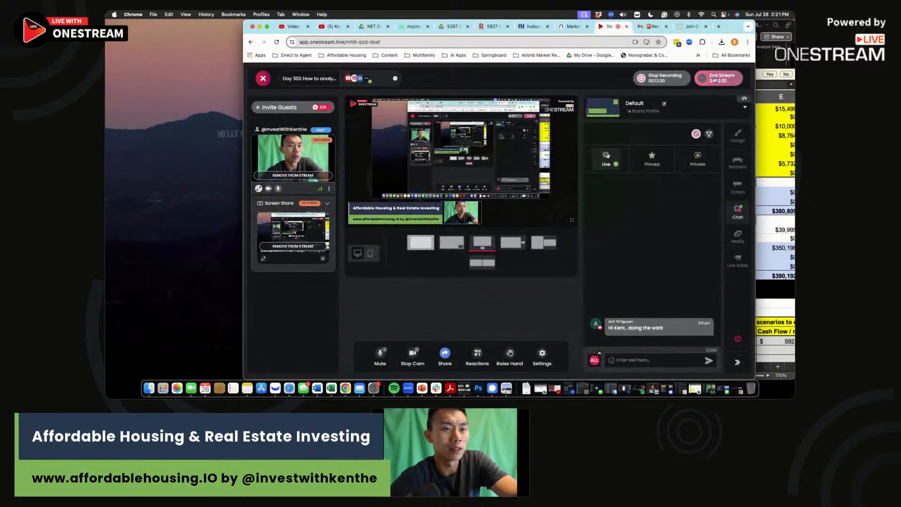